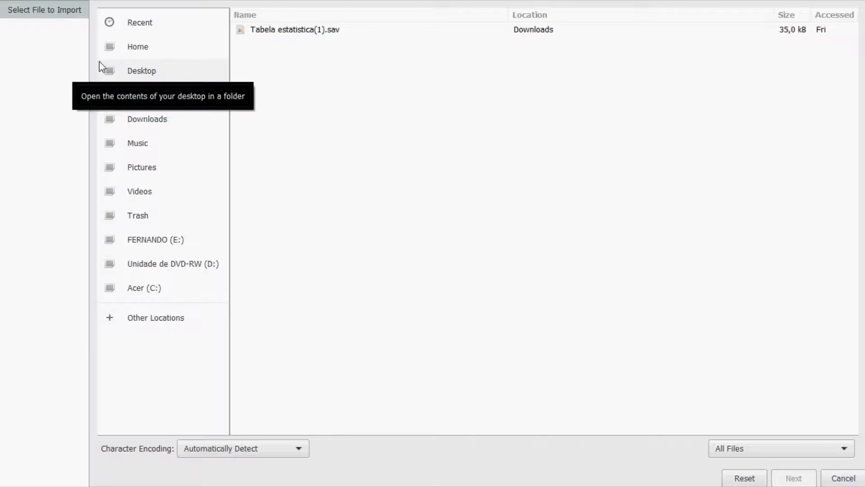
Step: Choose 04.csv from the E: drive as the file to import and keep all cases
{"action": "left_click", "coordinate": [171, 239]}
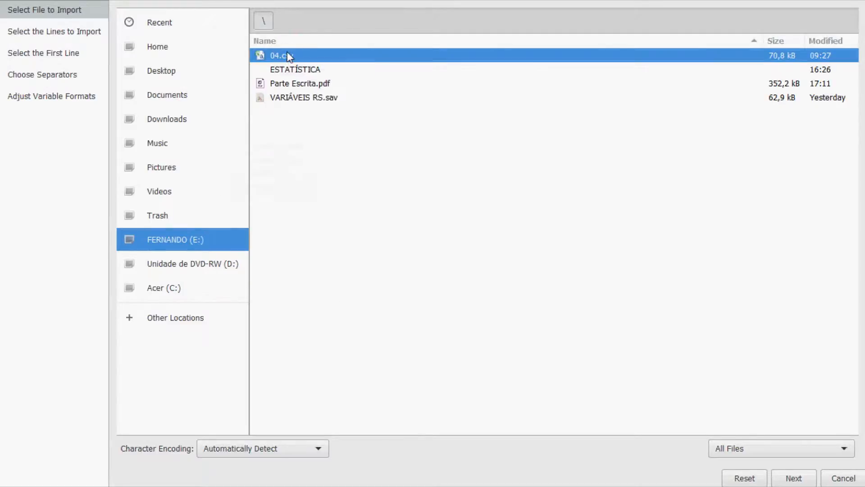
{"action": "left_click", "coordinate": [791, 478]}
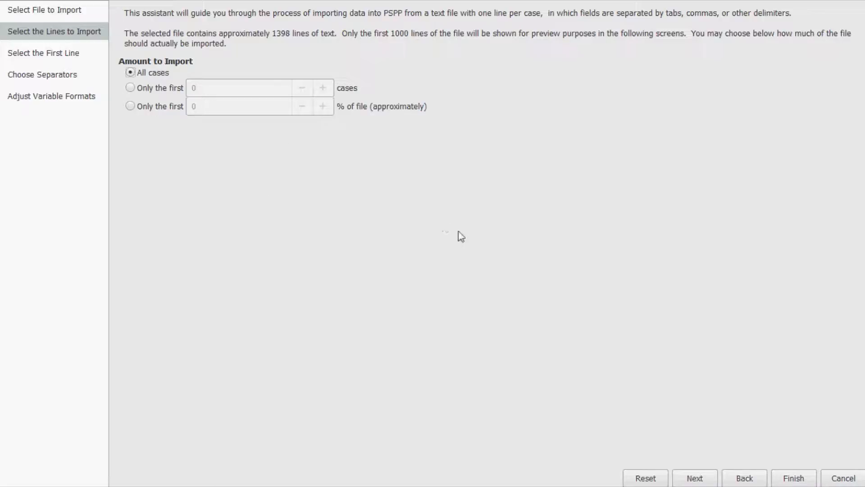
{"action": "left_click", "coordinate": [693, 482]}
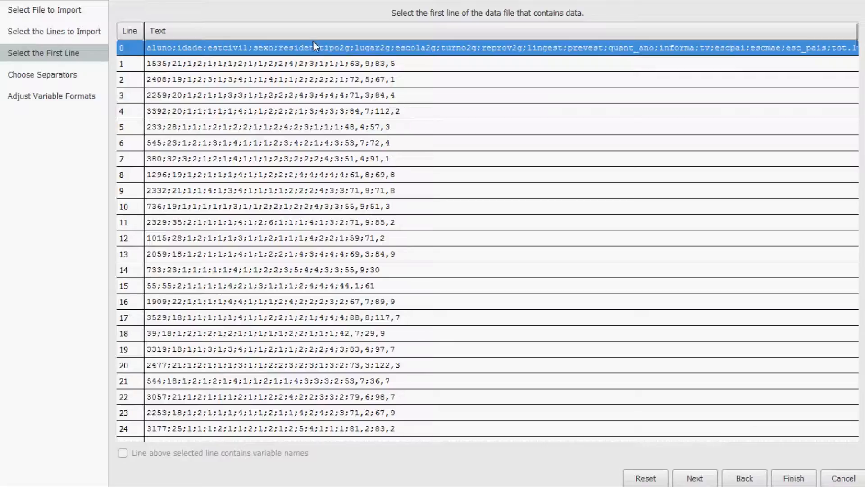
Step: Import the data starting at line 1, taking variable names from the line above and using the semicolon separator
{"action": "left_click", "coordinate": [318, 64]}
{"action": "left_click", "coordinate": [127, 455]}
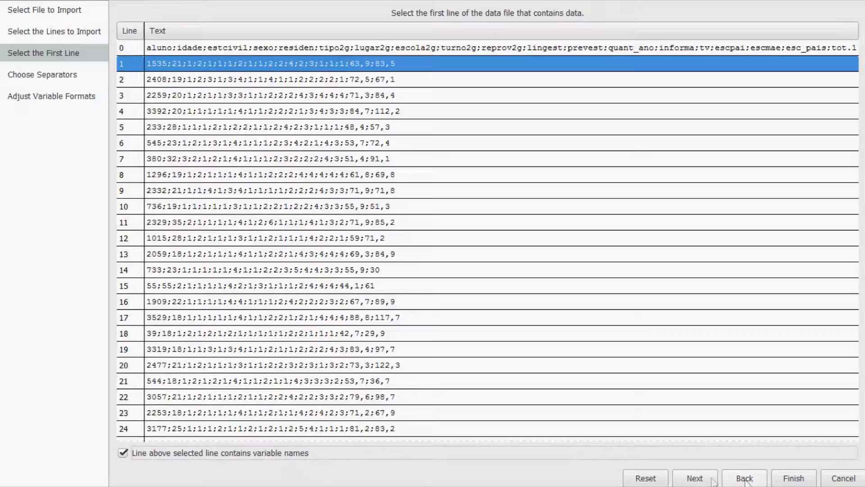
{"action": "left_click", "coordinate": [694, 478]}
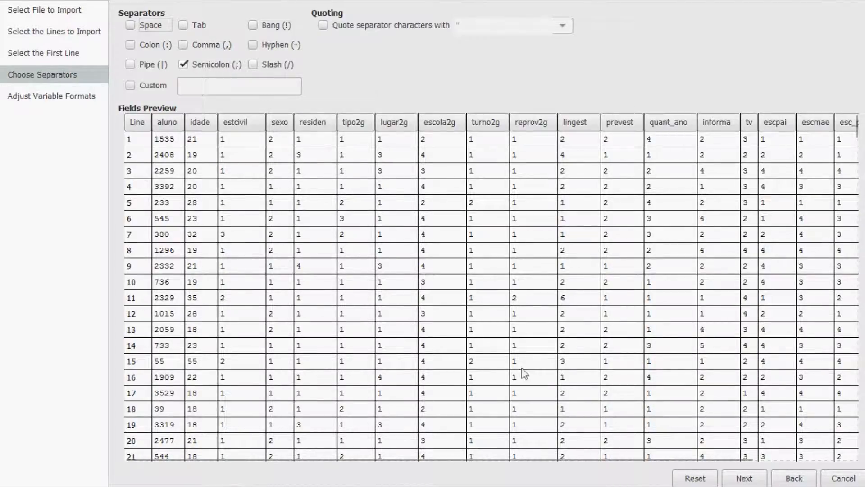
{"action": "left_click", "coordinate": [742, 479]}
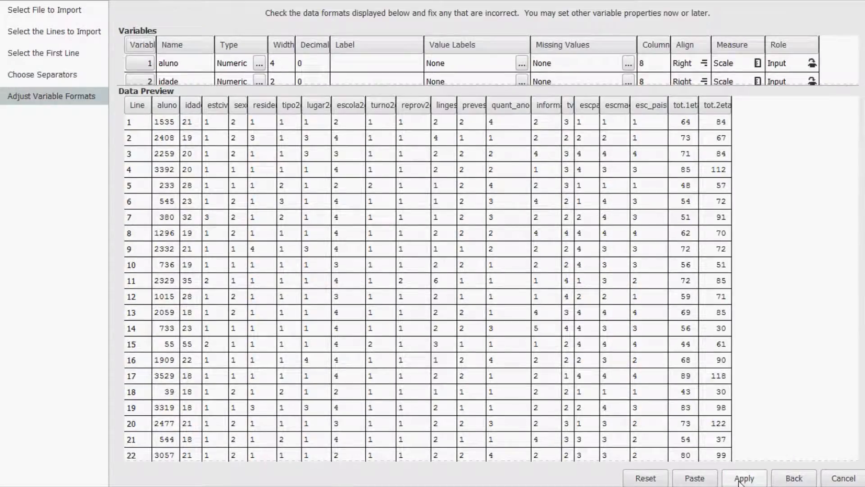
{"action": "left_click", "coordinate": [741, 478]}
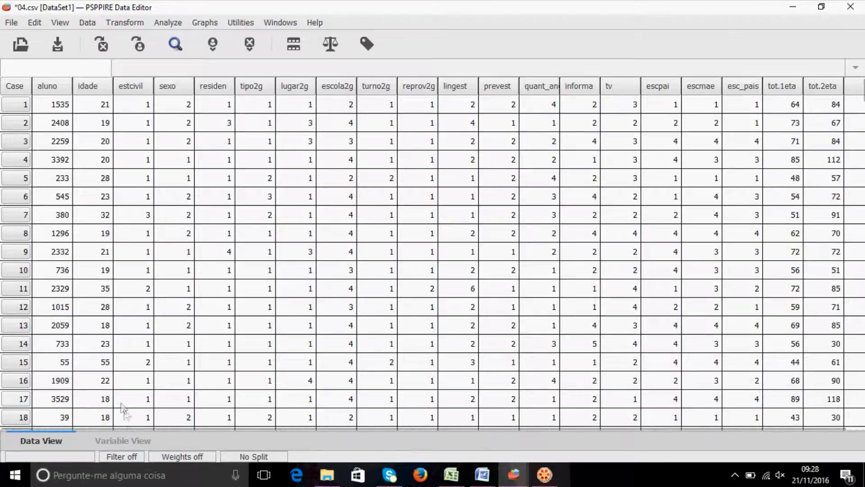
Step: Display the dataset's variable definitions and consult the variable description document in Word
{"action": "left_click", "coordinate": [131, 437]}
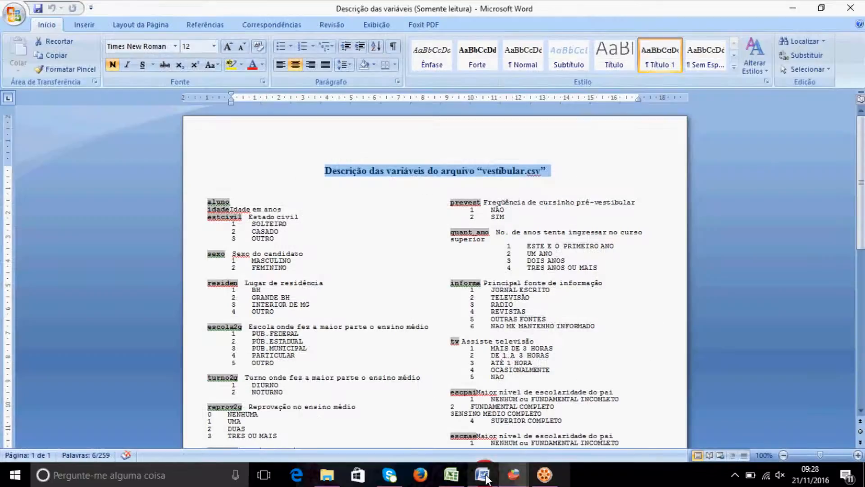
{"action": "left_click", "coordinate": [484, 477]}
{"action": "left_click", "coordinate": [484, 477]}
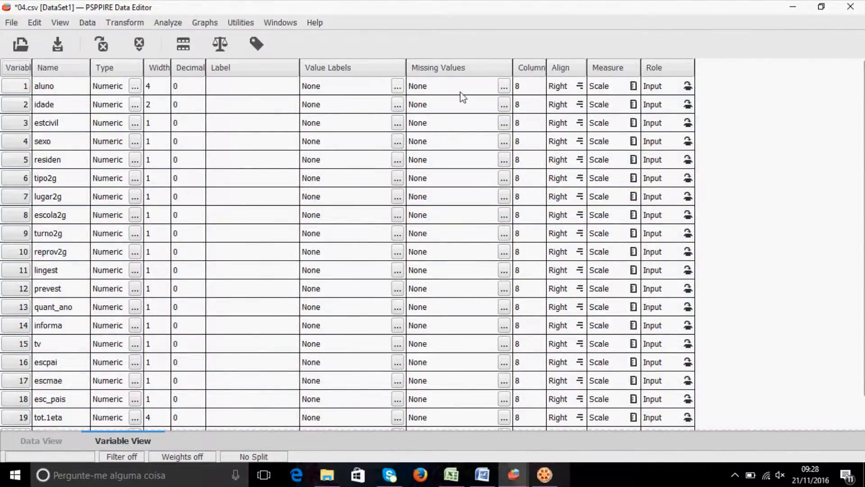
Step: Label the variables aluno, idade and estcivil as "Aluno", "Idade em anos" and "Estado Civil"
{"action": "left_click", "coordinate": [249, 83]}
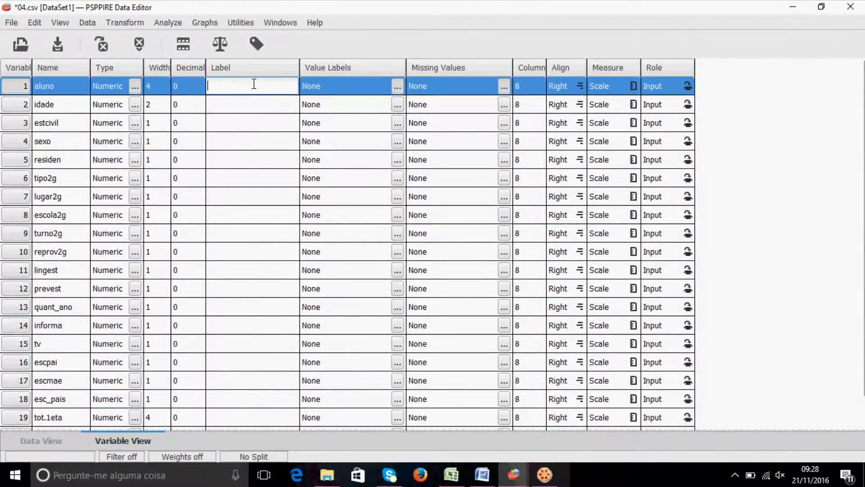
{"action": "type", "text": "Aluno"}
{"action": "key", "text": "Return"}
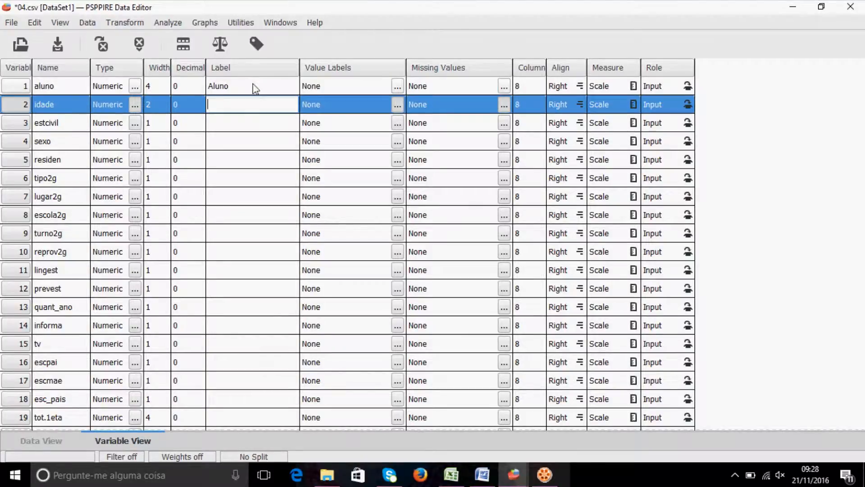
{"action": "type", "text": "Idade em anos"}
{"action": "key", "text": "Return"}
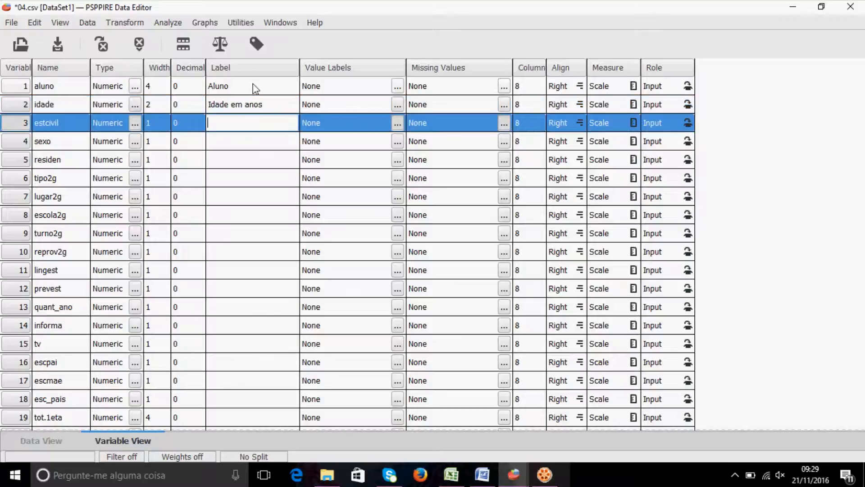
{"action": "type", "text": "Estad"}
{"action": "key", "text": "Return"}
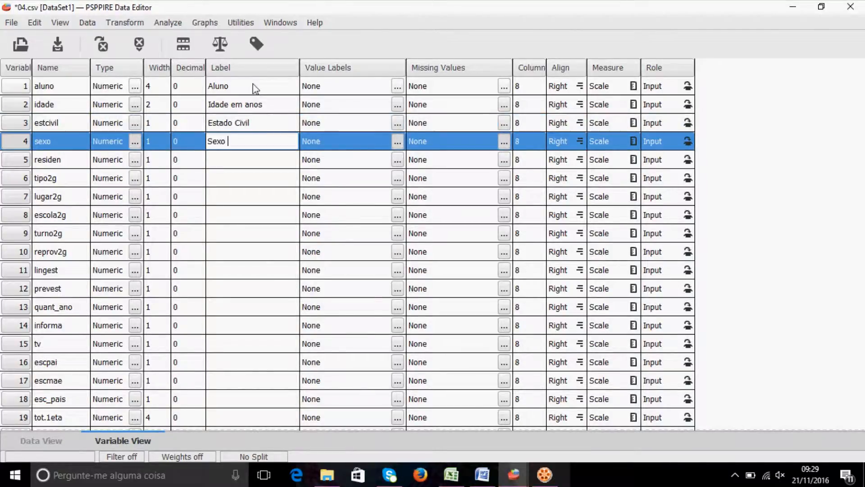
Step: Label the variable sexo as "Sexo" and residen as "Lugar de residência"
{"action": "type", "text": "Sexo"}
{"action": "key", "text": "Return"}
{"action": "type", "text": "Lugar "}
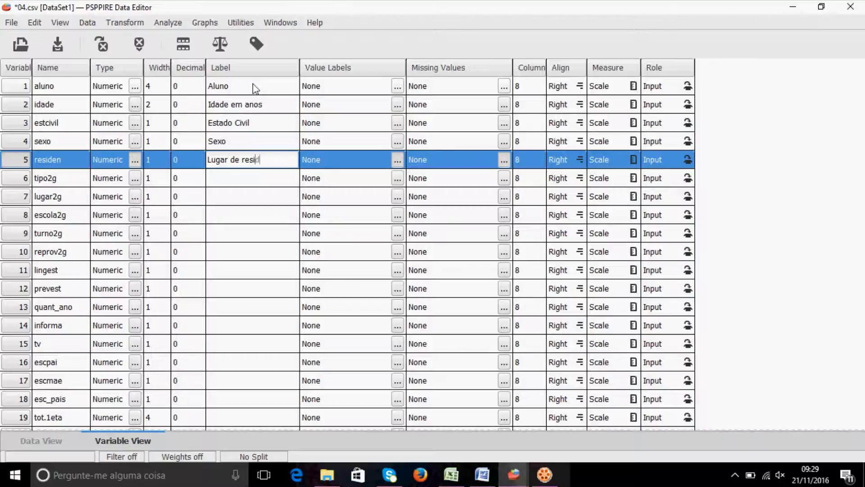
{"action": "type", "text": "de residência"}
{"action": "key", "text": "BackSpace"}
{"action": "key", "text": "BackSpace"}
{"action": "key", "text": "BackSpace"}
{"action": "type", "text": "ência"}
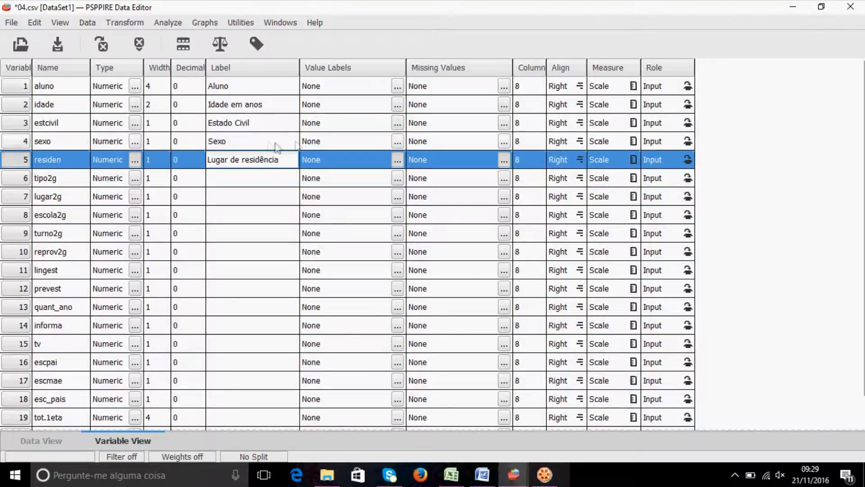
Step: Define the value labels of estcivil as 1 = solteiro, 2 = Casado and 3 = Outro
{"action": "left_click", "coordinate": [345, 121]}
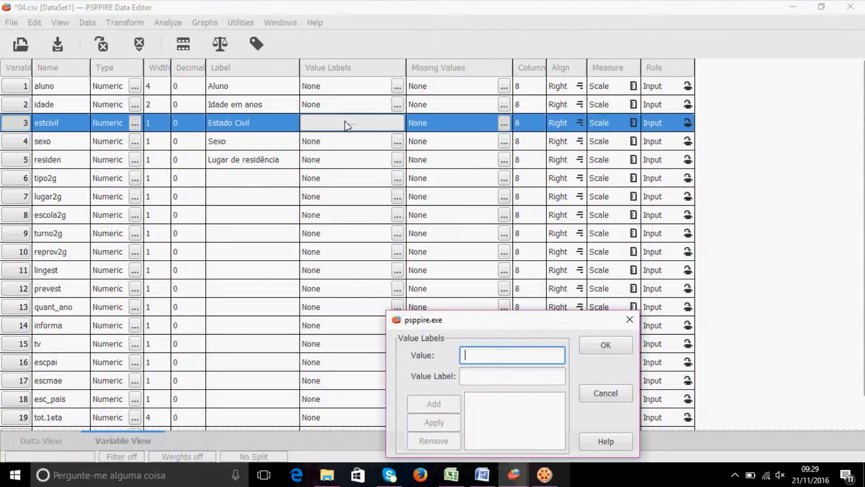
{"action": "type", "text": "1"}
{"action": "key", "text": "Tab"}
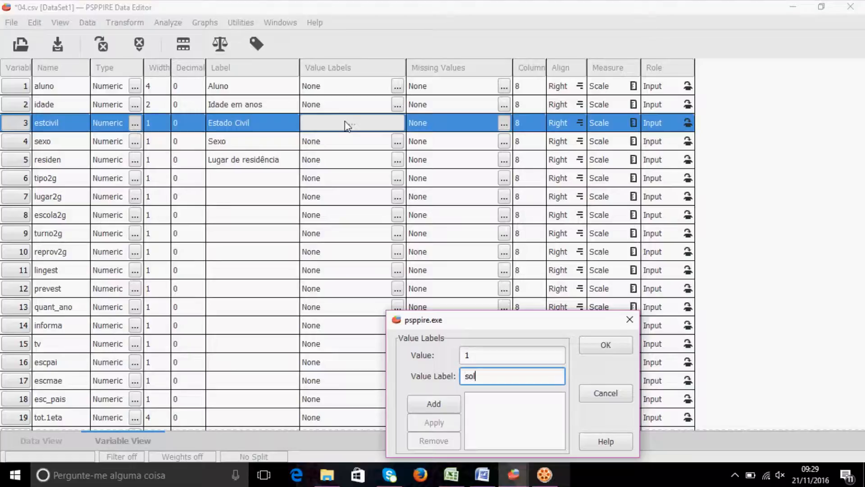
{"action": "type", "text": "solteiro"}
{"action": "key", "text": "Return"}
{"action": "type", "text": "2"}
{"action": "key", "text": "Tab"}
{"action": "type", "text": "Casa"}
{"action": "key", "text": "Return"}
{"action": "type", "text": "3"}
{"action": "key", "text": "Tab"}
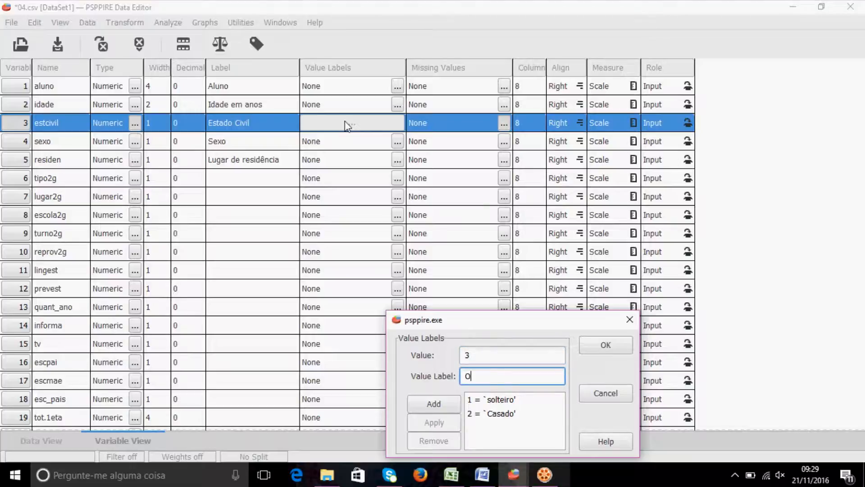
{"action": "key", "text": "Return"}
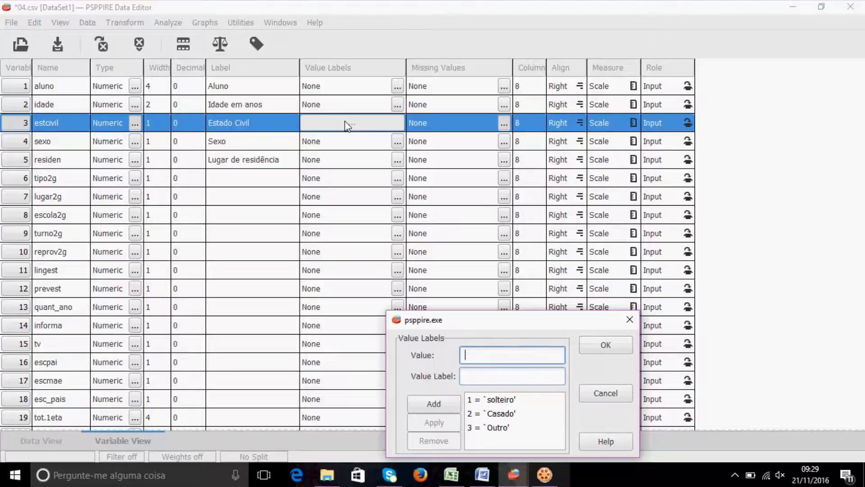
{"action": "left_click", "coordinate": [606, 346]}
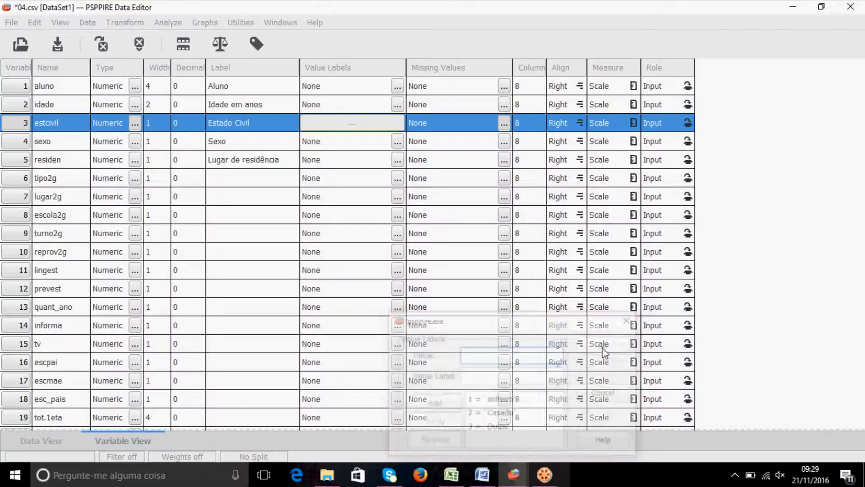
Step: Define the value labels of sexo as 1 = masculino and 2 = feminino
{"action": "left_click", "coordinate": [336, 145]}
{"action": "left_click", "coordinate": [335, 147]}
{"action": "left_click", "coordinate": [335, 147]}
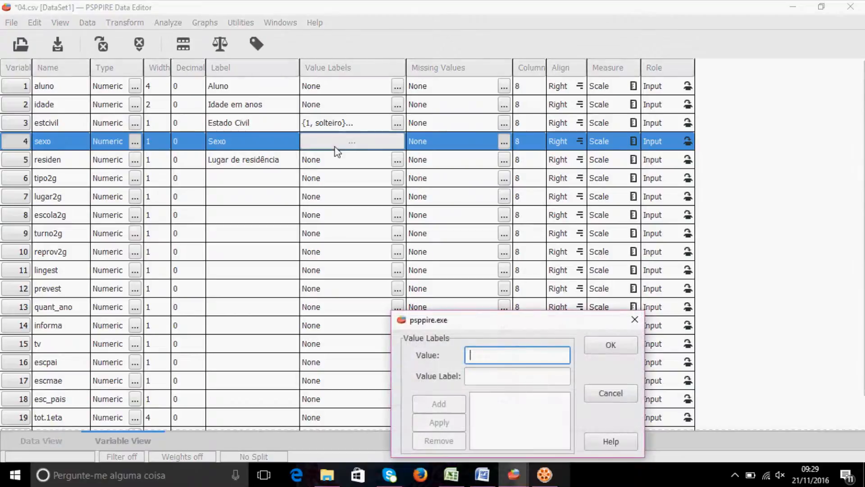
{"action": "type", "text": "1"}
{"action": "key", "text": "Tab"}
{"action": "type", "text": "mascu"}
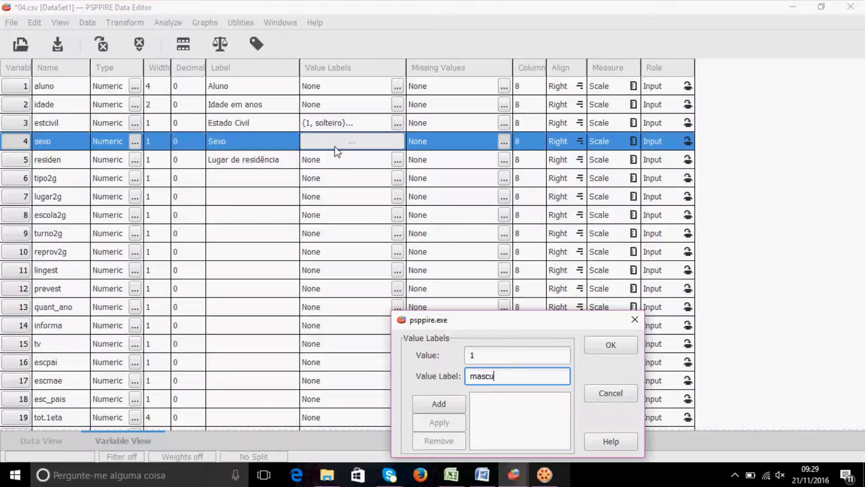
{"action": "type", "text": "lino"}
{"action": "key", "text": "Return"}
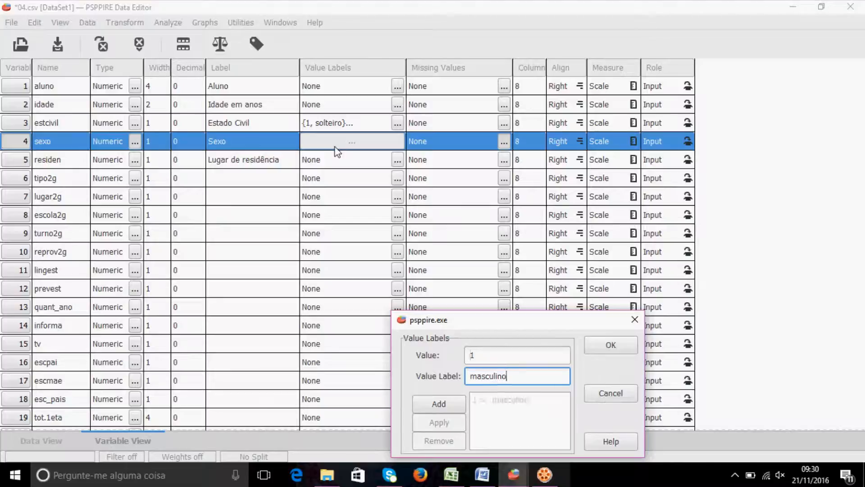
{"action": "key", "text": "Tab"}
{"action": "type", "text": "feminino"}
{"action": "key", "text": "Return"}
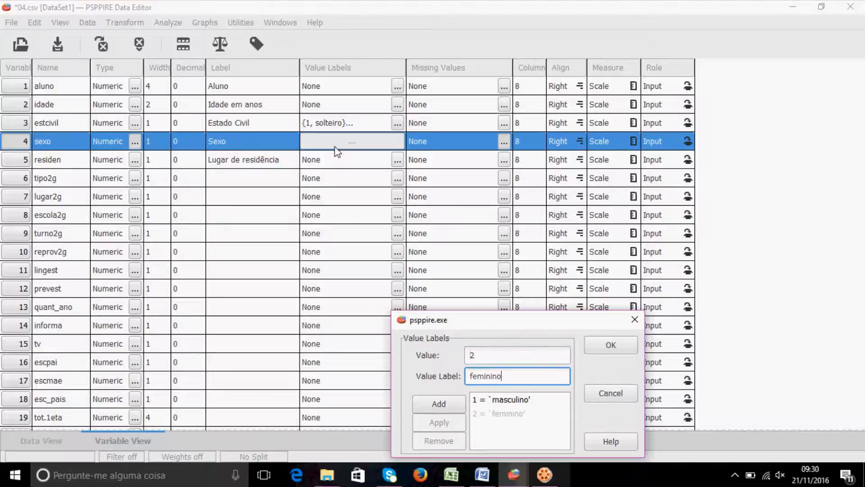
{"action": "left_click", "coordinate": [612, 345]}
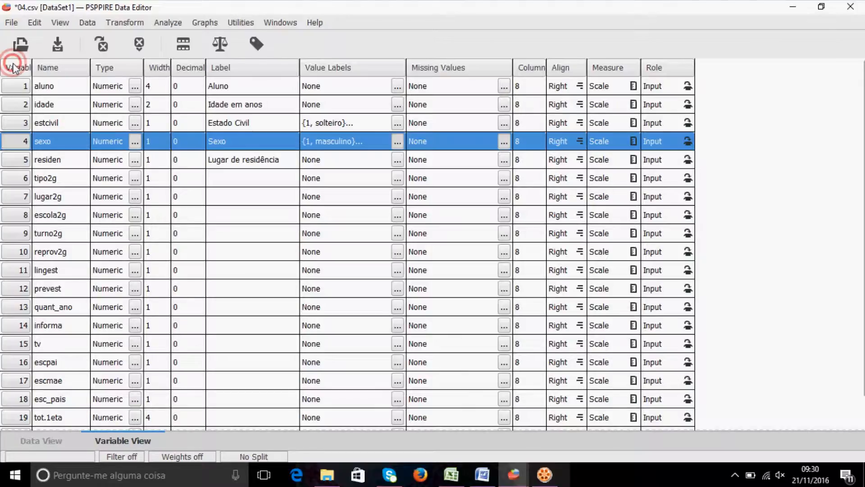
{"action": "left_click", "coordinate": [53, 88]}
{"action": "left_click_drag", "start_coordinate": [158, 99], "coordinate": [460, 265]}
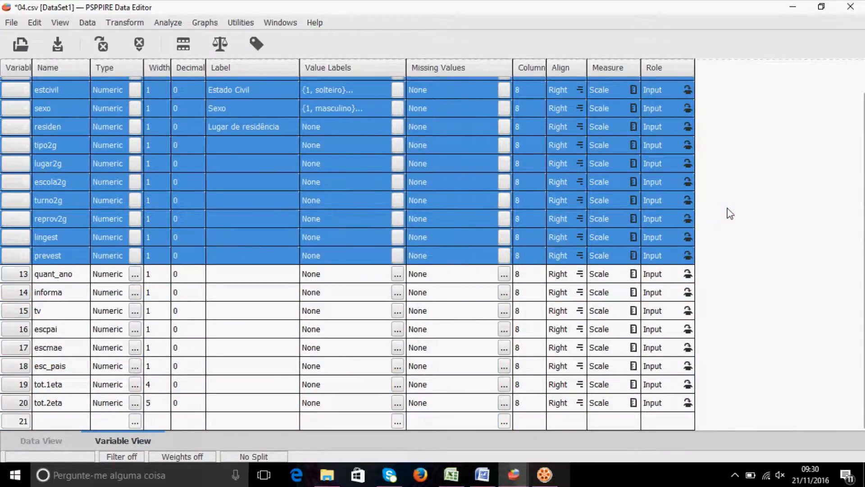
{"action": "left_click", "coordinate": [416, 182]}
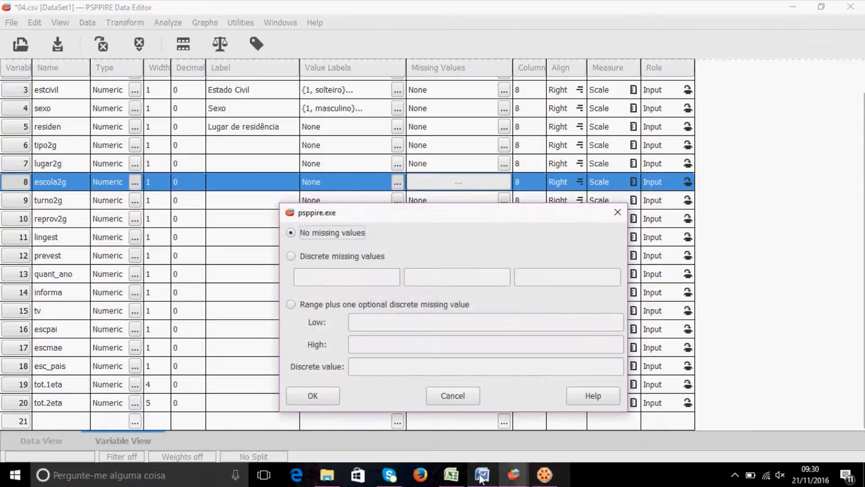
{"action": "left_click", "coordinate": [481, 476]}
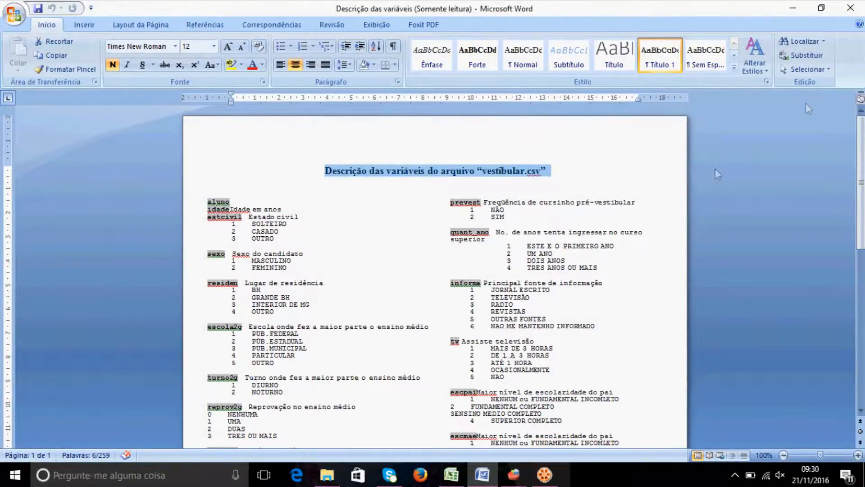
{"action": "left_click", "coordinate": [783, 6]}
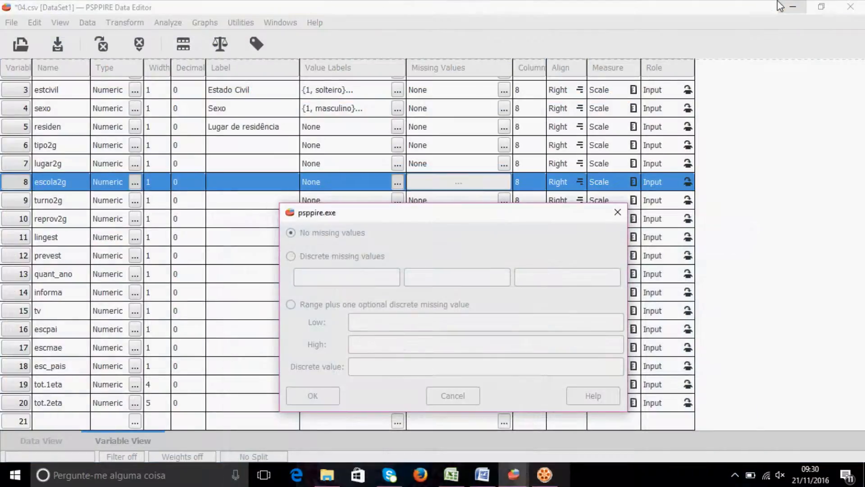
{"action": "left_click", "coordinate": [616, 213]}
Step: Save the dataset on the E: drive as a system file named variaveis
{"action": "left_click", "coordinate": [11, 22]}
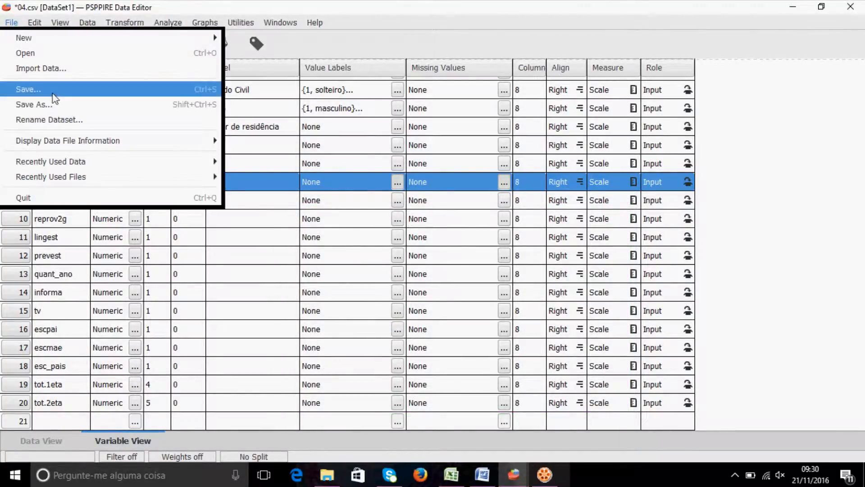
{"action": "left_click", "coordinate": [52, 106]}
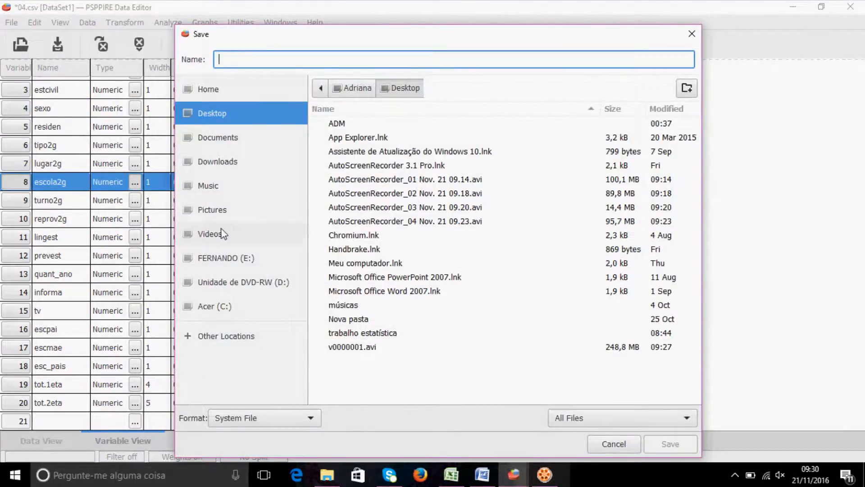
{"action": "left_click", "coordinate": [219, 260]}
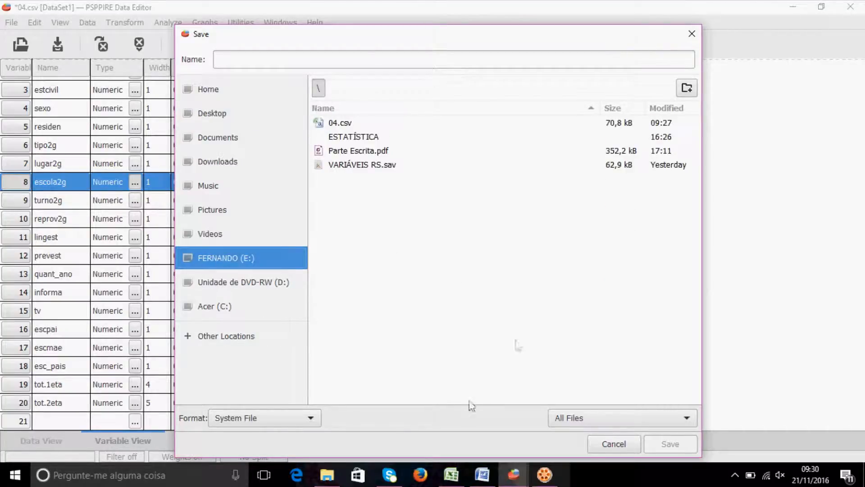
{"action": "left_click", "coordinate": [328, 57]}
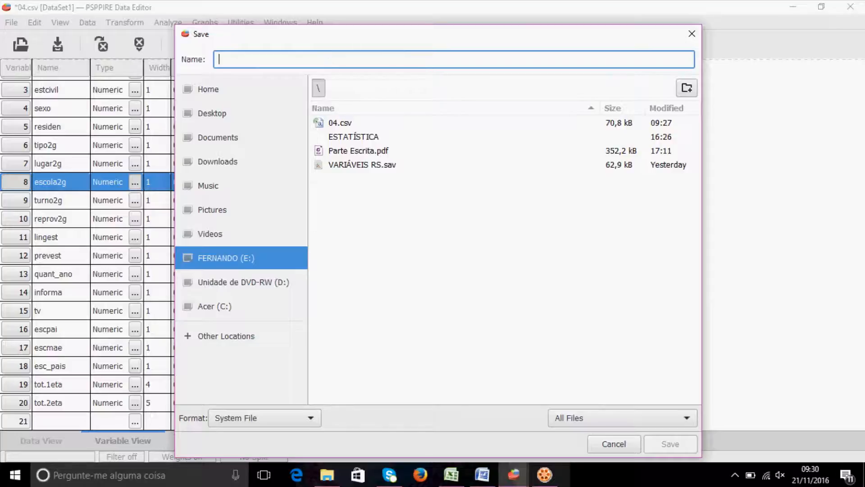
{"action": "type", "text": "variaveis"}
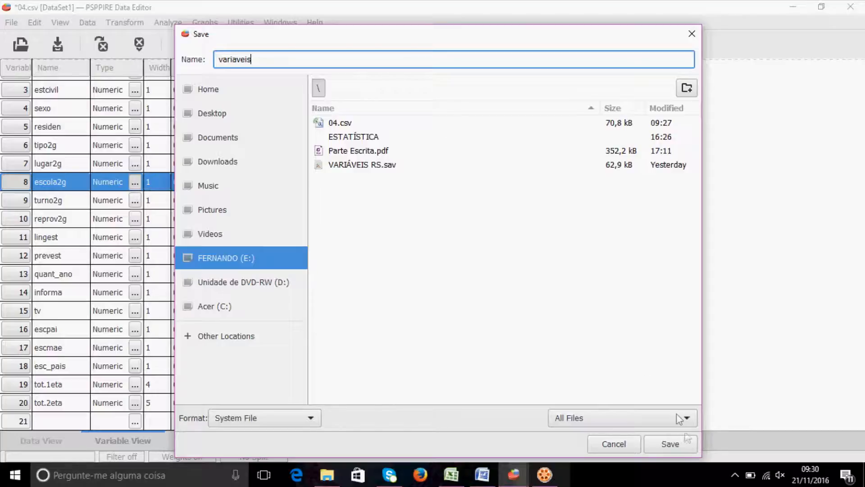
{"action": "left_click", "coordinate": [681, 444]}
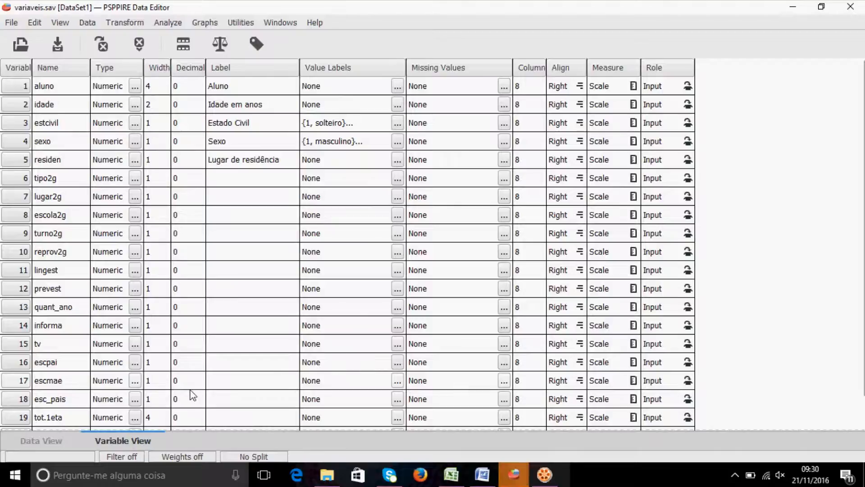
Step: Open the system file VARIÁVEIS RS.sav from the E: drive
{"action": "left_click", "coordinate": [47, 436]}
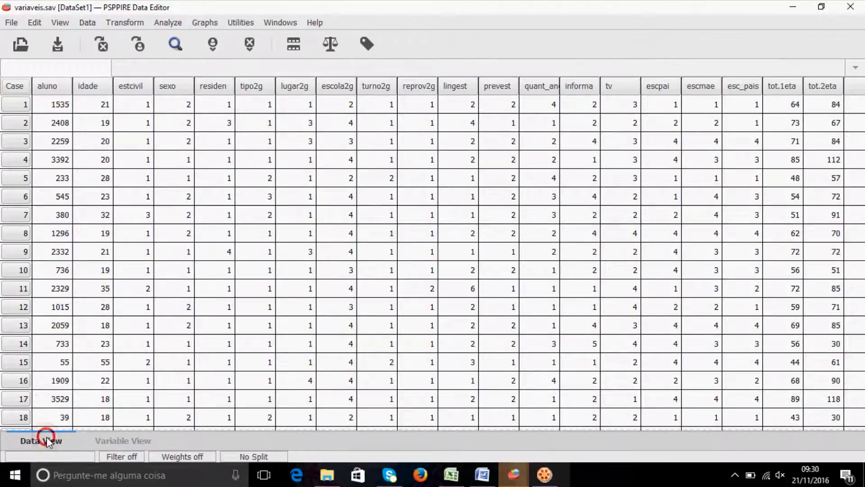
{"action": "left_click", "coordinate": [11, 22]}
{"action": "left_click", "coordinate": [28, 54]}
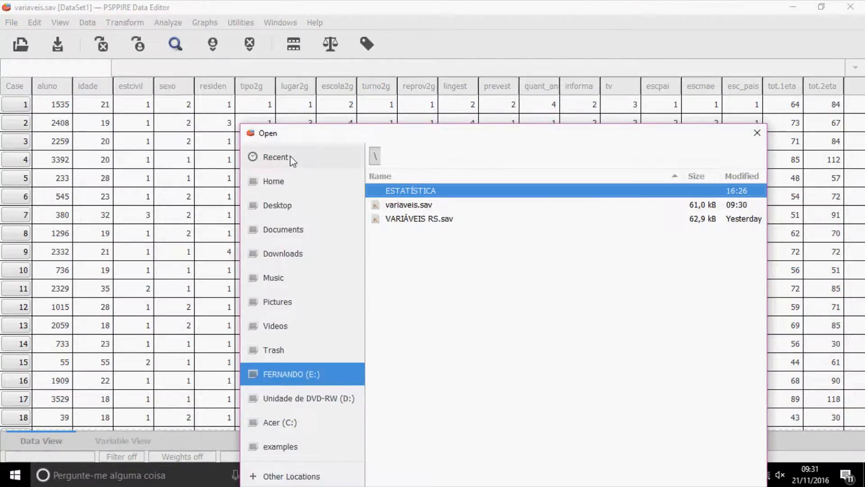
{"action": "left_click", "coordinate": [420, 220]}
{"action": "double_click", "coordinate": [420, 220]}
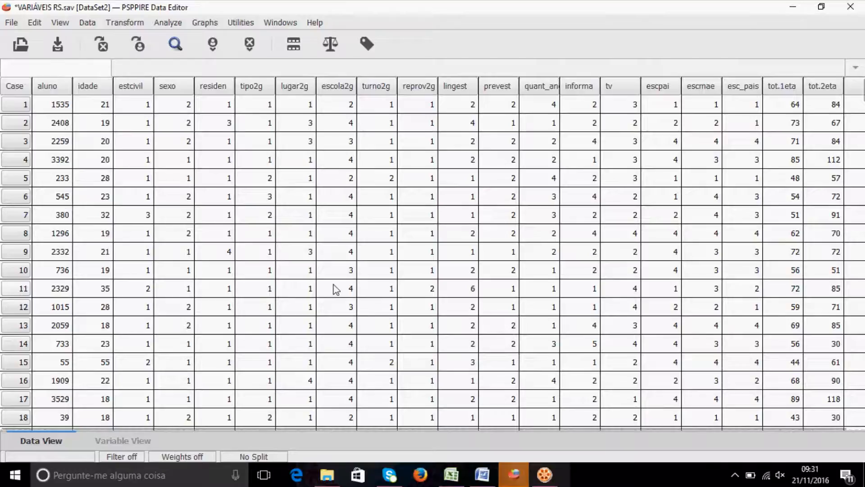
Step: Review the variable labels and value labels of the opened dataset, including the value labels of lugar2g, and return to the case data
{"action": "left_click", "coordinate": [125, 442]}
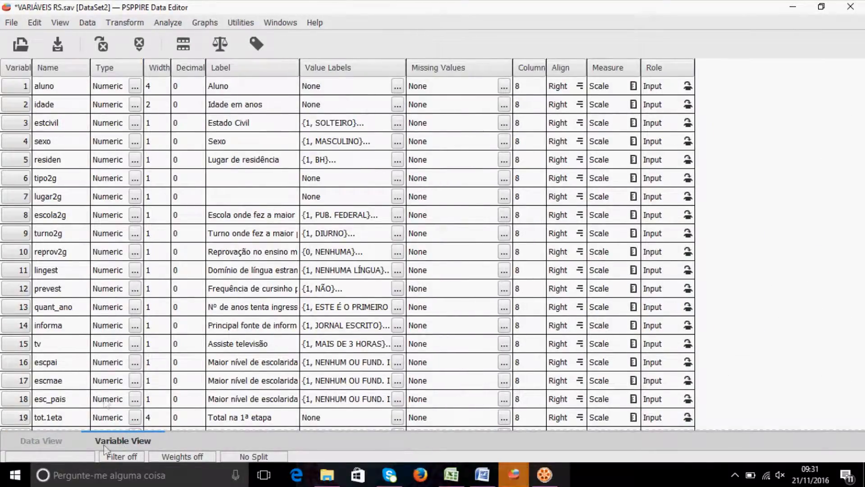
{"action": "left_click", "coordinate": [218, 86]}
{"action": "left_click_drag", "start_coordinate": [314, 387], "coordinate": [668, 198]}
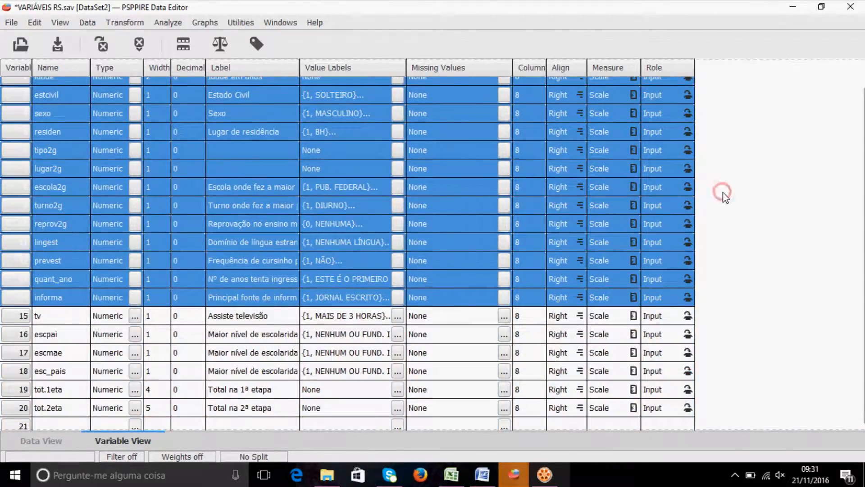
{"action": "double_click", "coordinate": [370, 169]}
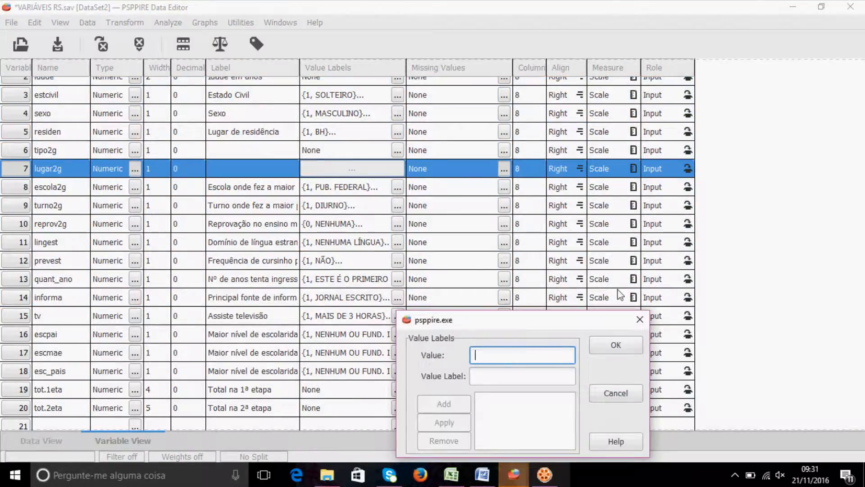
{"action": "left_click", "coordinate": [639, 319]}
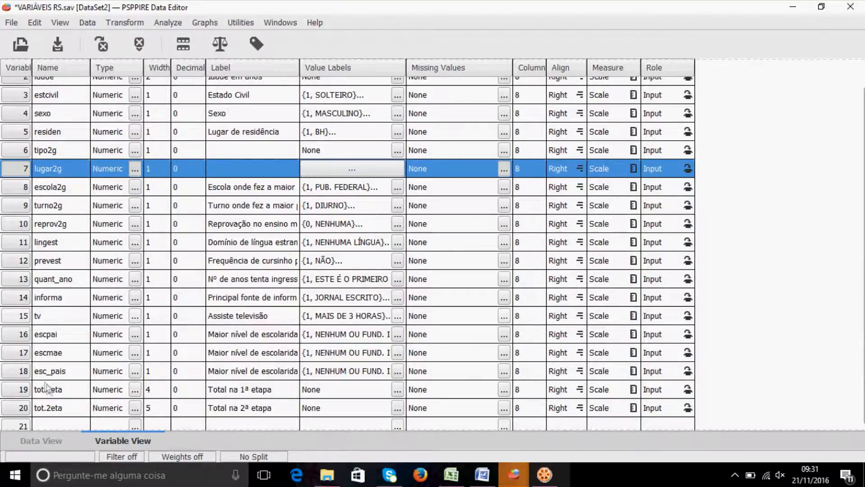
{"action": "left_click", "coordinate": [43, 439]}
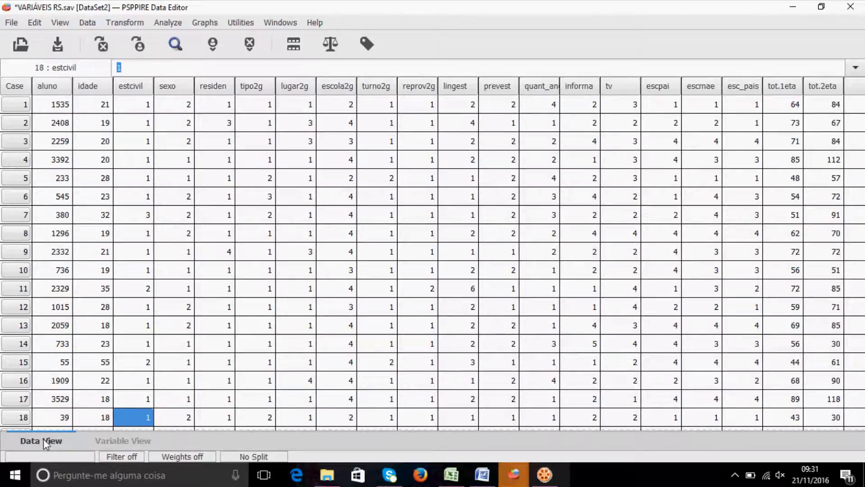
Step: Run a Frequencies analysis with sexo as the only variable, taking residen out of the selection
{"action": "left_click", "coordinate": [160, 25]}
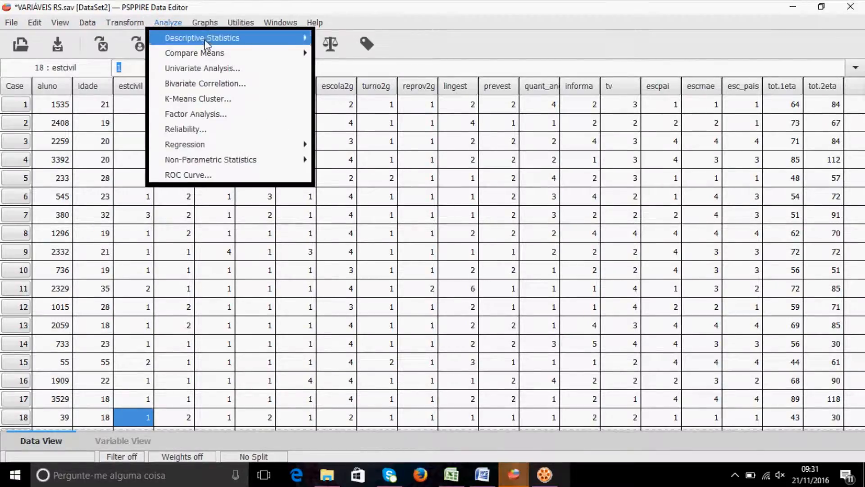
{"action": "mouse_move", "coordinate": [206, 43]}
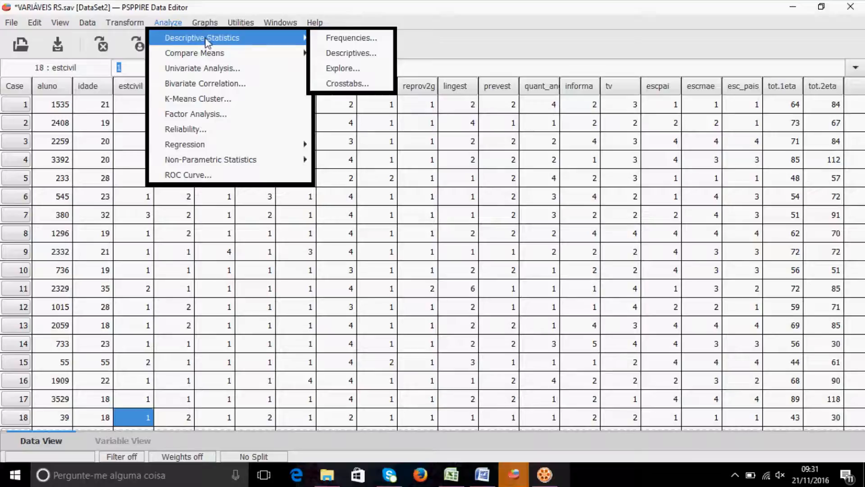
{"action": "left_click", "coordinate": [351, 37]}
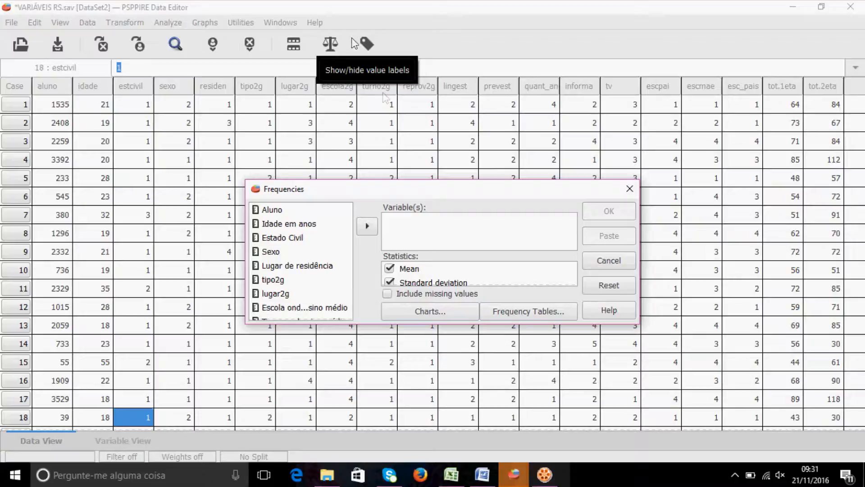
{"action": "left_click", "coordinate": [277, 251]}
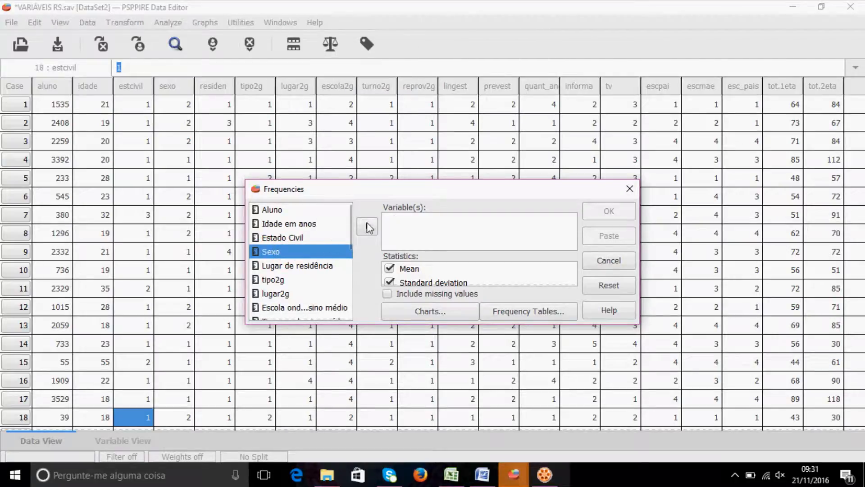
{"action": "left_click", "coordinate": [367, 226]}
{"action": "left_click", "coordinate": [367, 226]}
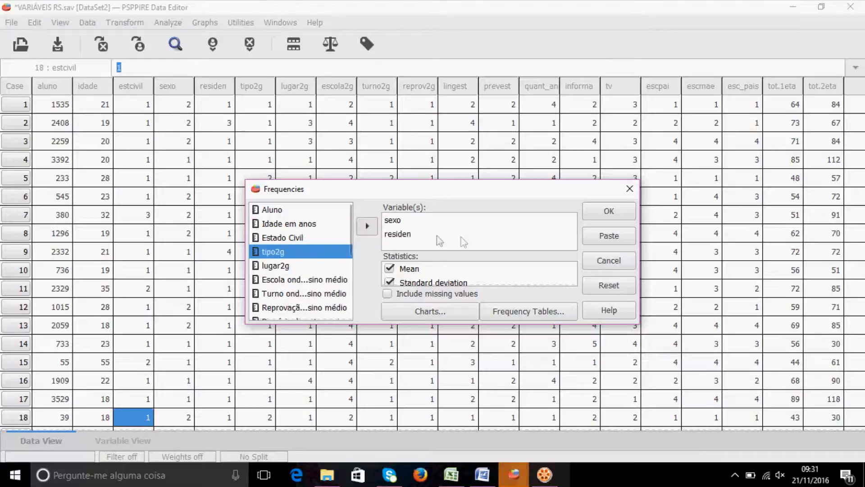
{"action": "left_click", "coordinate": [391, 235]}
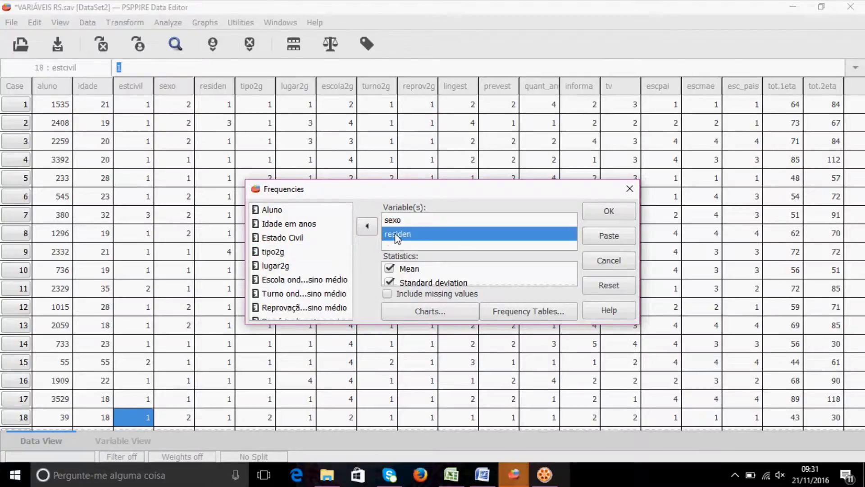
{"action": "left_click", "coordinate": [365, 227]}
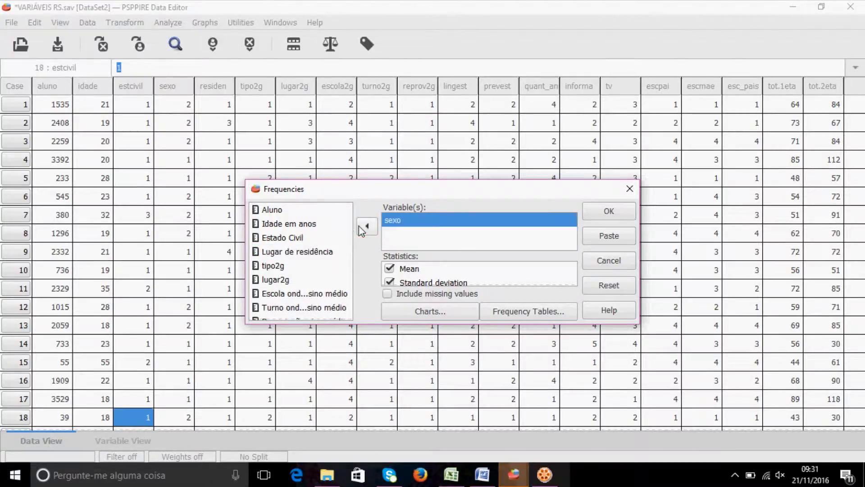
{"action": "left_click", "coordinate": [609, 211]}
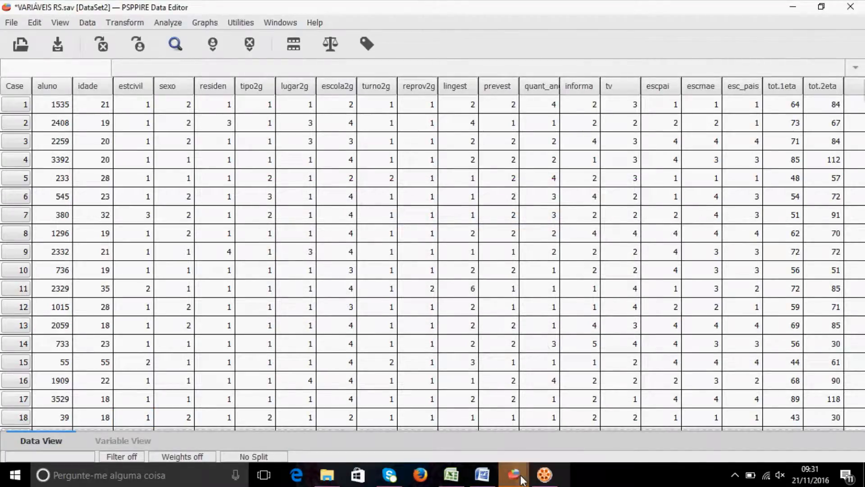
Step: Close the existing output window, rerun the Frequencies analysis of sexo in a fresh one, and close its results
{"action": "mouse_move", "coordinate": [514, 474]}
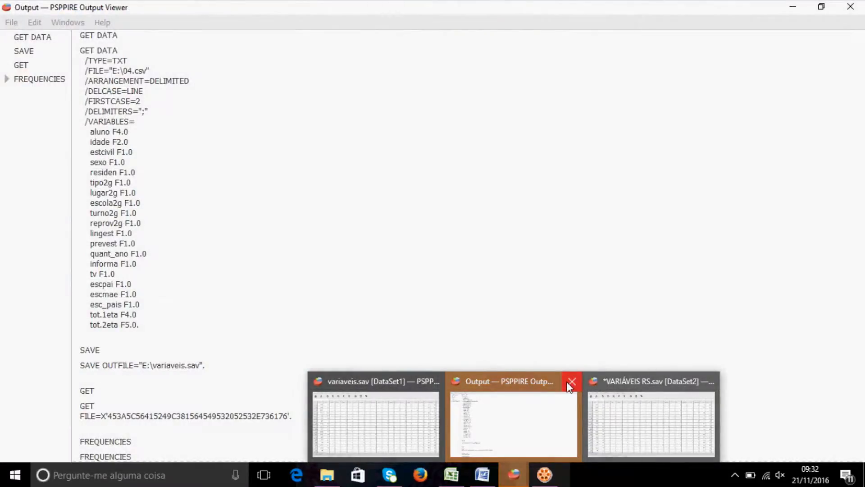
{"action": "left_click", "coordinate": [571, 382]}
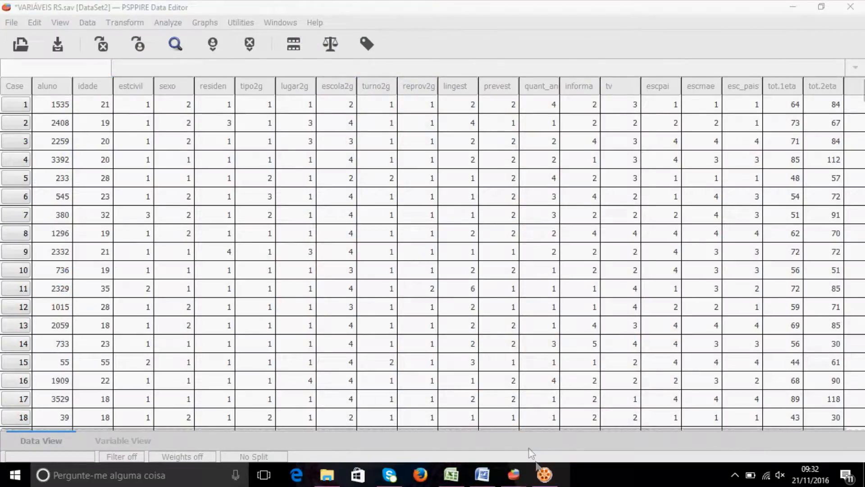
{"action": "mouse_move", "coordinate": [544, 477]}
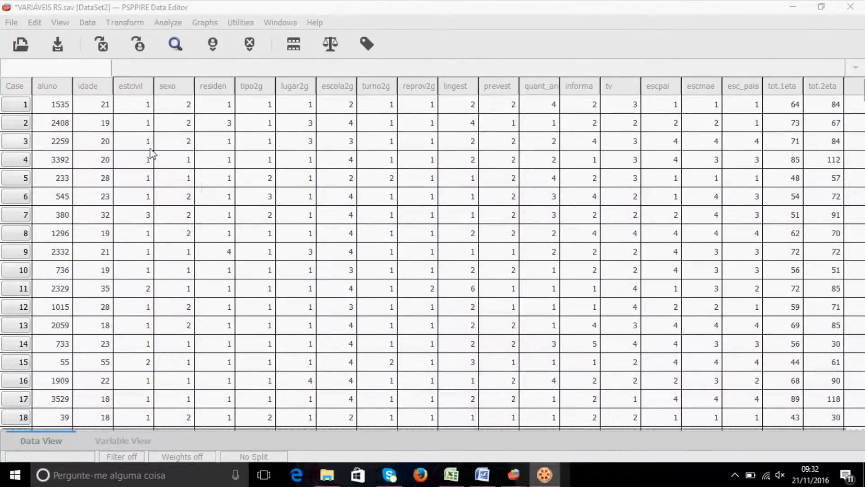
{"action": "left_click", "coordinate": [169, 23]}
{"action": "mouse_move", "coordinate": [179, 40]}
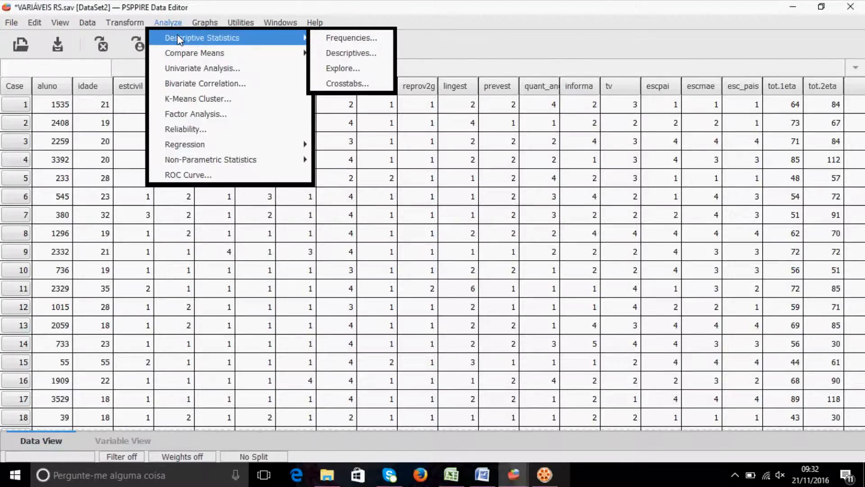
{"action": "left_click", "coordinate": [345, 39]}
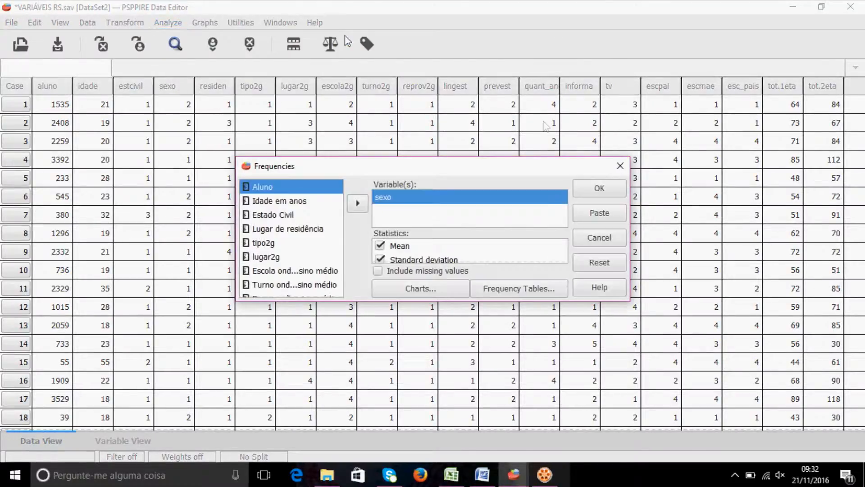
{"action": "left_click", "coordinate": [614, 182]}
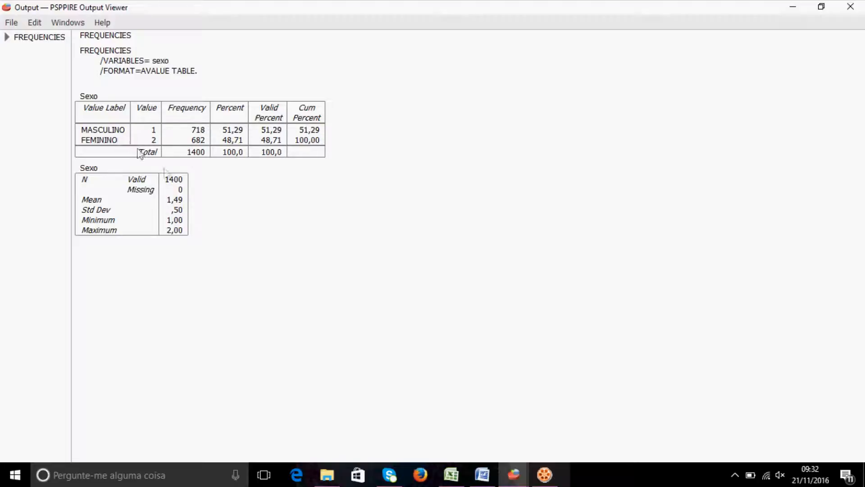
{"action": "left_click", "coordinate": [858, 7]}
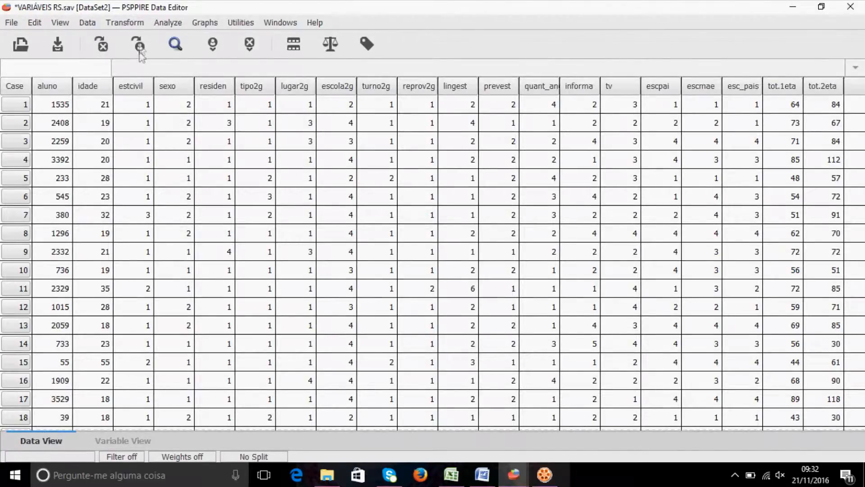
Step: Reset the Frequencies settings, run the analysis for Estado Civil, and close its output
{"action": "left_click", "coordinate": [170, 22]}
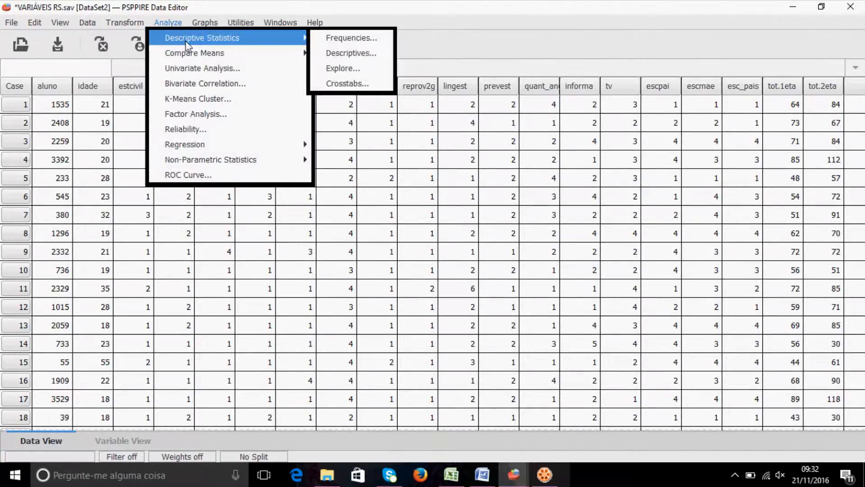
{"action": "left_click", "coordinate": [174, 23]}
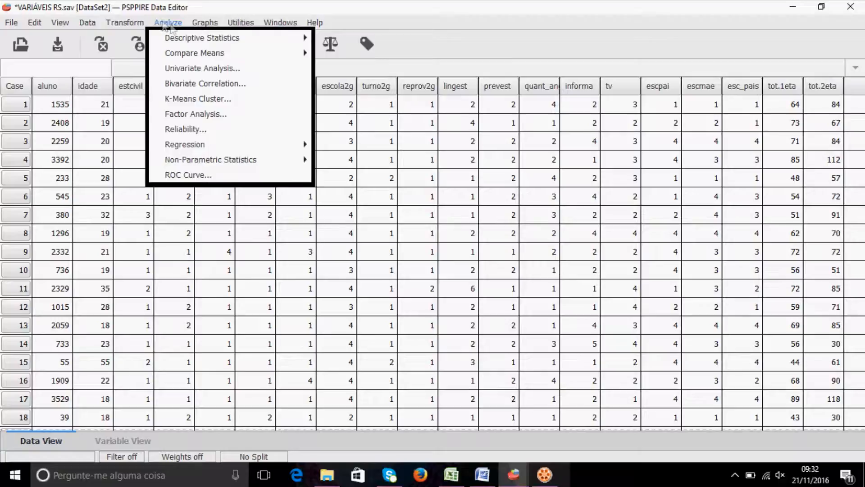
{"action": "mouse_move", "coordinate": [260, 38]}
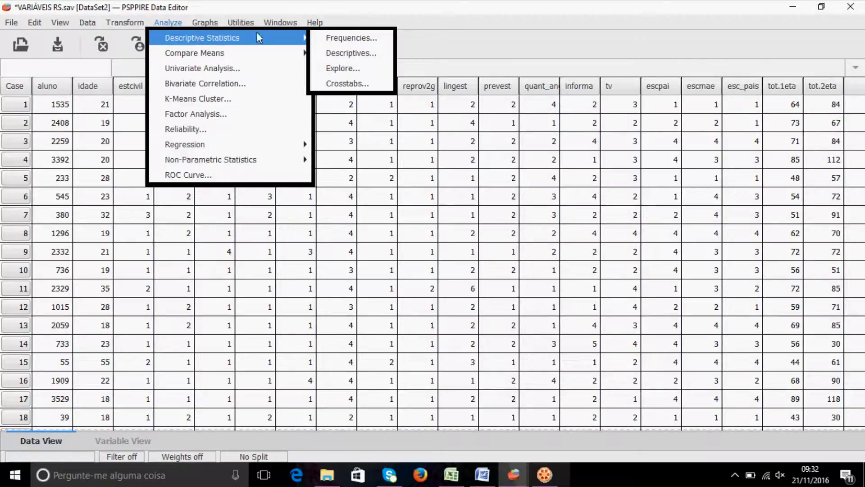
{"action": "left_click", "coordinate": [345, 38]}
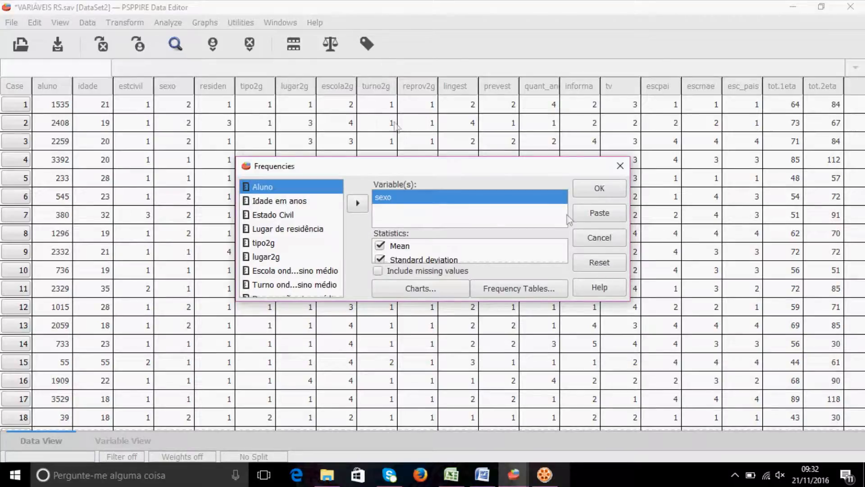
{"action": "left_click", "coordinate": [604, 265]}
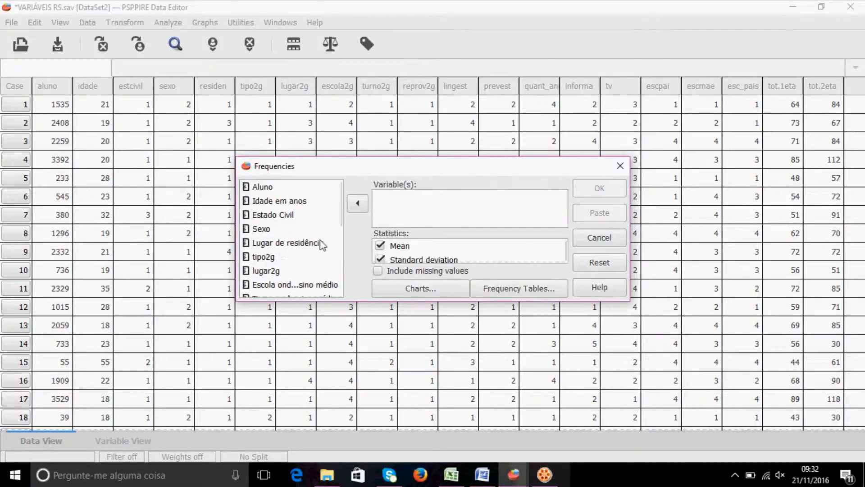
{"action": "left_click", "coordinate": [276, 217]}
{"action": "left_click", "coordinate": [357, 205]}
{"action": "left_click", "coordinate": [600, 188]}
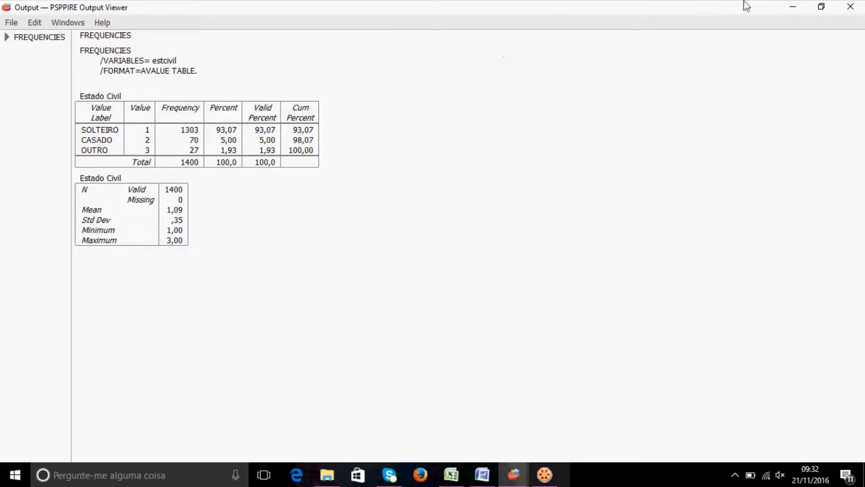
{"action": "left_click", "coordinate": [850, 6]}
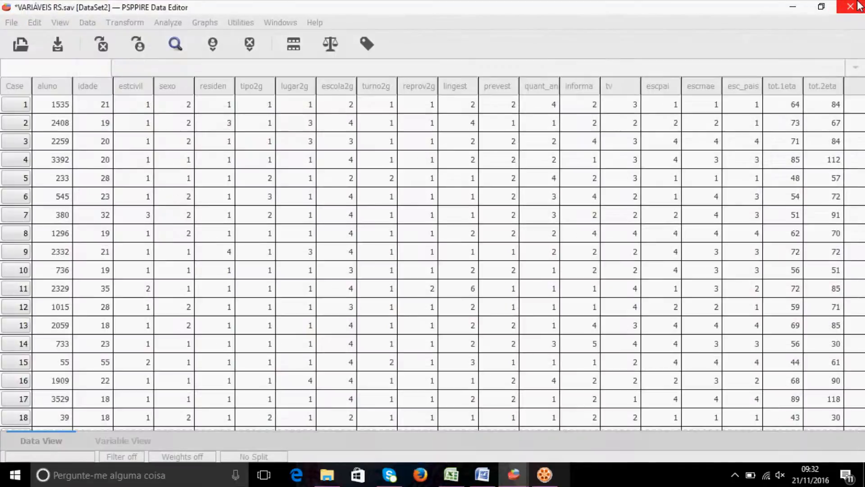
Step: Run a Frequencies analysis for escola2g alone, removing estcivil from the selection, and close its output
{"action": "left_click", "coordinate": [165, 22]}
{"action": "mouse_move", "coordinate": [260, 39]}
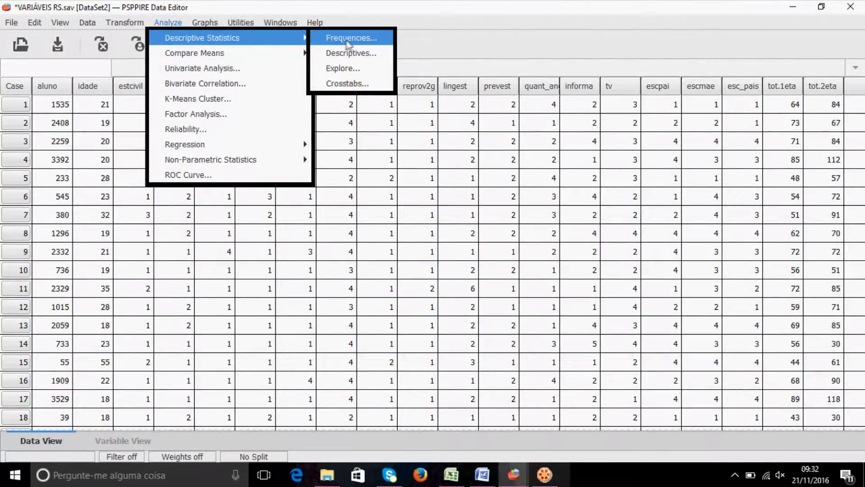
{"action": "left_click", "coordinate": [348, 39]}
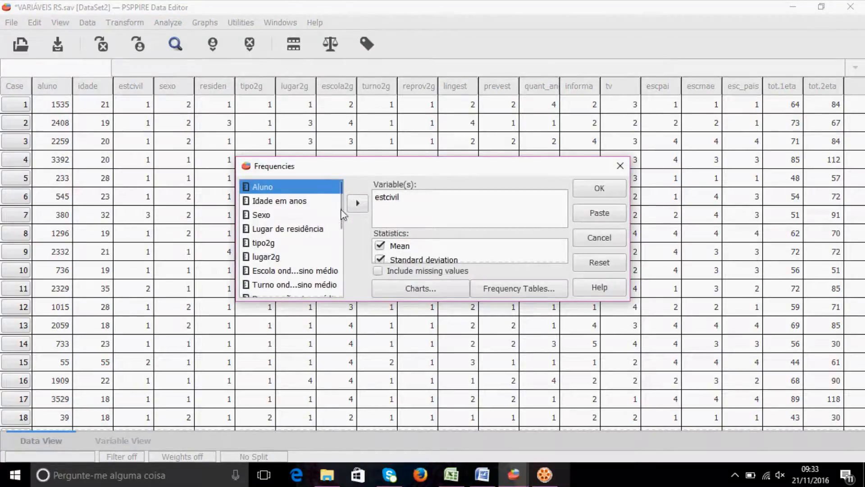
{"action": "scroll", "coordinate": [344, 212], "scroll_direction": "down", "scroll_amount": 1}
{"action": "left_click", "coordinate": [318, 225]}
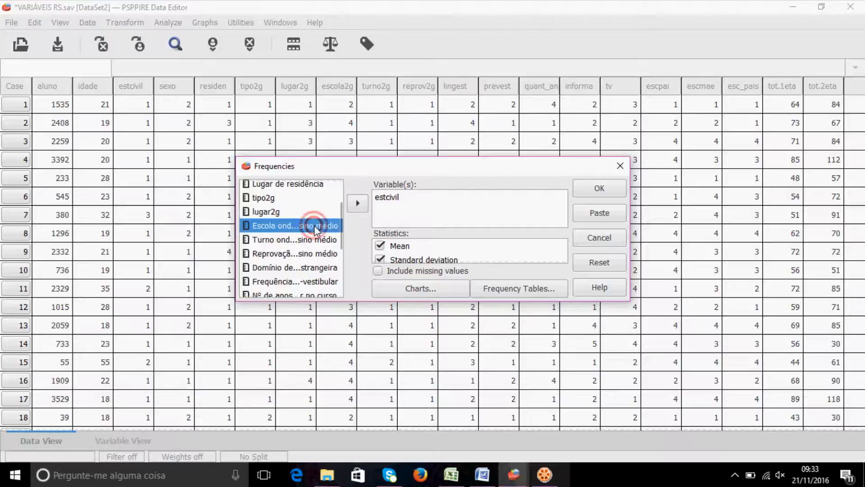
{"action": "left_click", "coordinate": [359, 204]}
{"action": "left_click", "coordinate": [404, 195]}
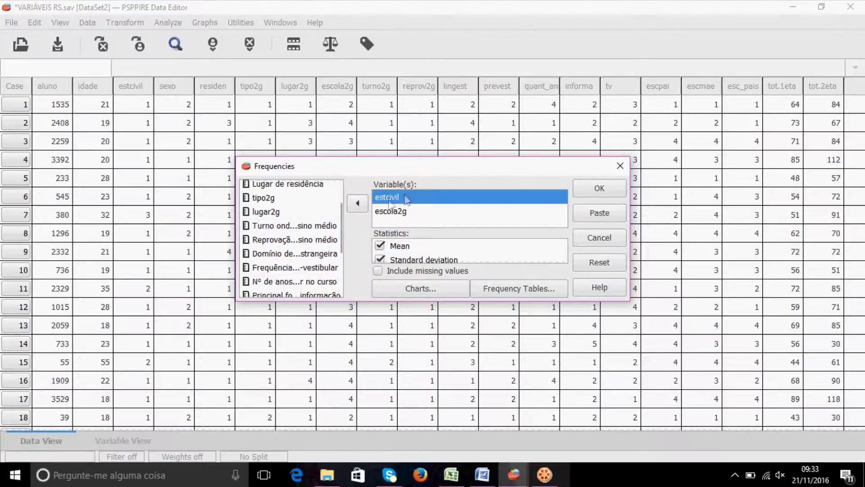
{"action": "left_click", "coordinate": [357, 204]}
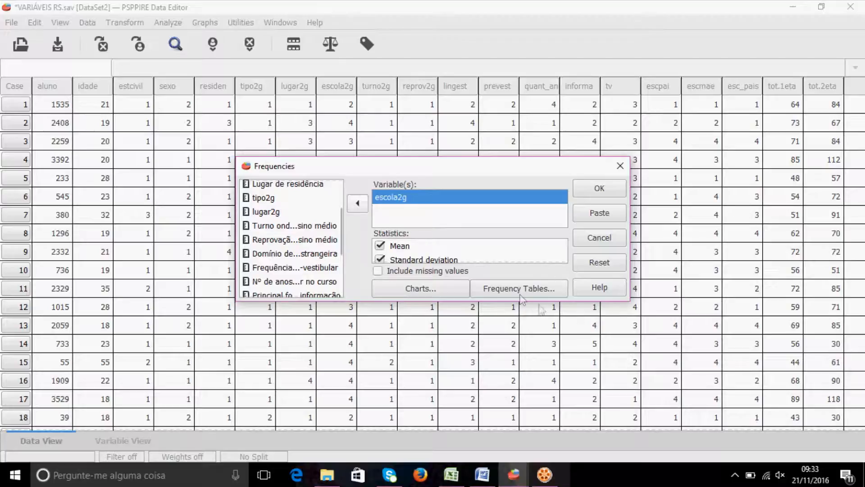
{"action": "left_click", "coordinate": [588, 191]}
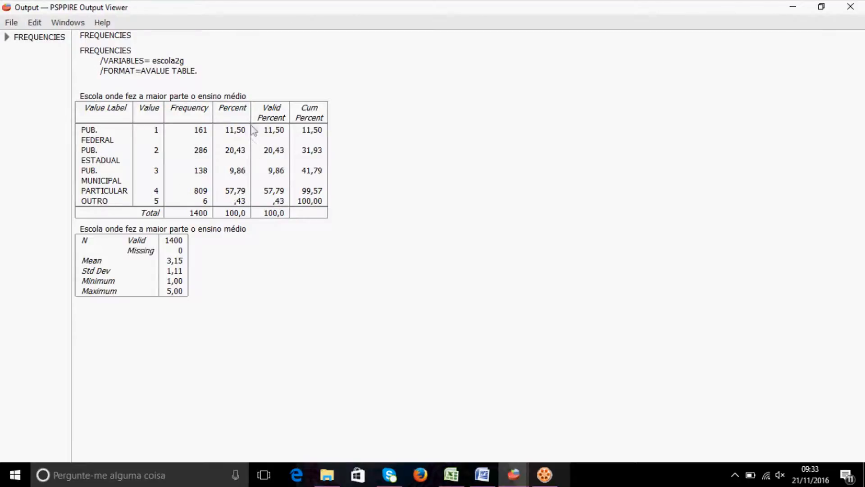
{"action": "left_click", "coordinate": [851, 10]}
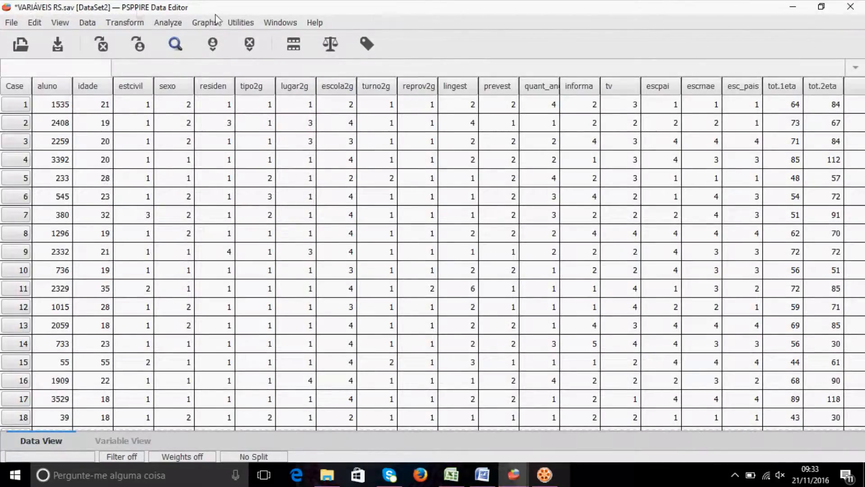
Step: Reset the Frequencies analysis settings to clear the earlier variable selection
{"action": "left_click", "coordinate": [162, 24]}
{"action": "left_click", "coordinate": [167, 23]}
{"action": "left_click", "coordinate": [162, 25]}
{"action": "mouse_move", "coordinate": [190, 38]}
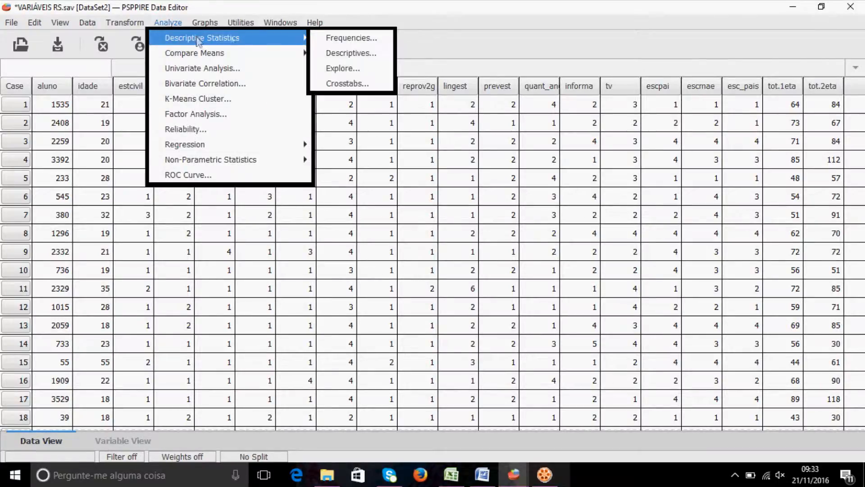
{"action": "left_click", "coordinate": [344, 37]}
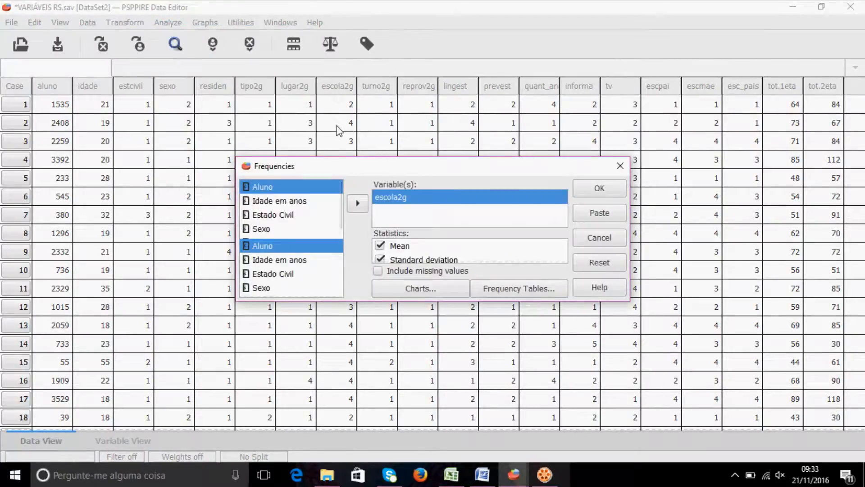
{"action": "left_click", "coordinate": [592, 262]}
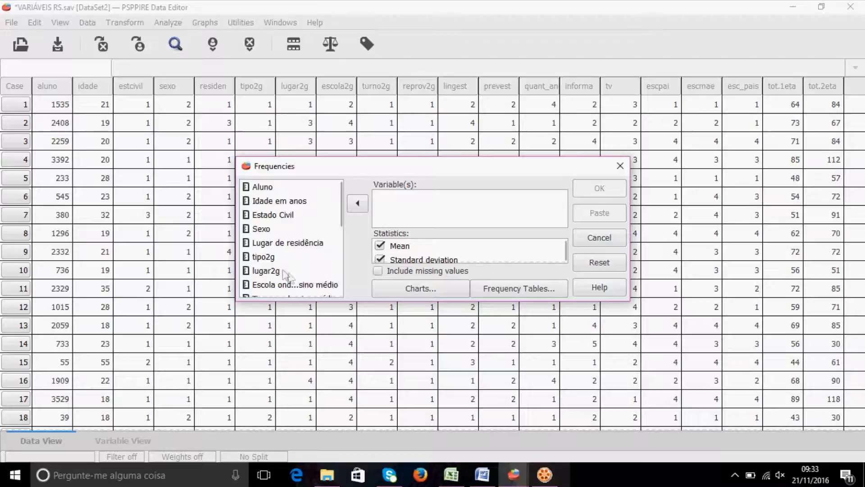
Step: Run the Frequencies analysis for the high-school failure variable reprov2g and close its output
{"action": "left_click", "coordinate": [339, 233]}
{"action": "left_click", "coordinate": [339, 234]}
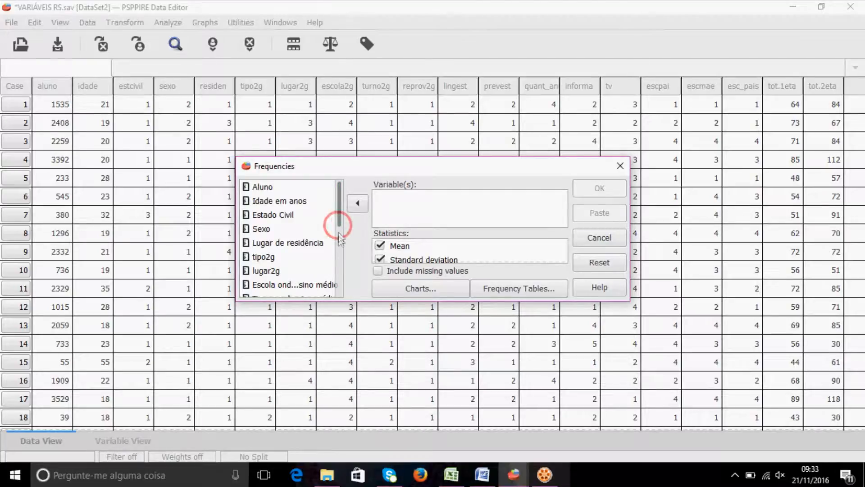
{"action": "left_click_drag", "start_coordinate": [342, 215], "coordinate": [341, 244]}
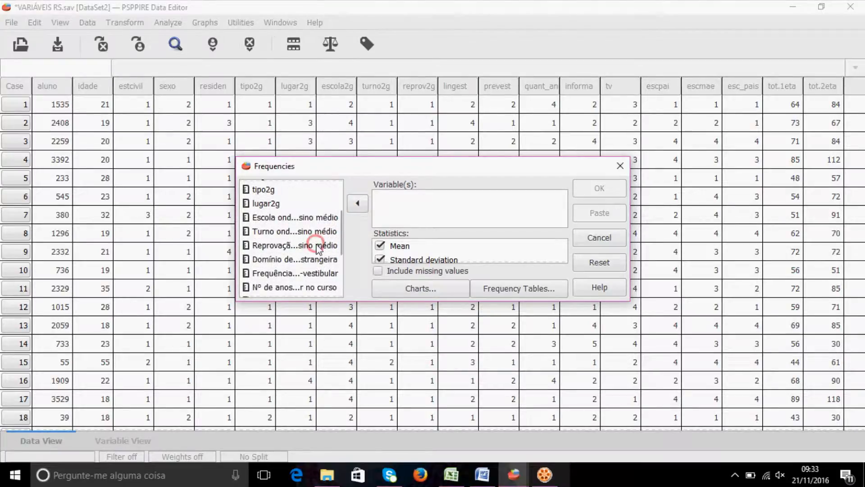
{"action": "left_click", "coordinate": [319, 246]}
{"action": "left_click", "coordinate": [357, 203]}
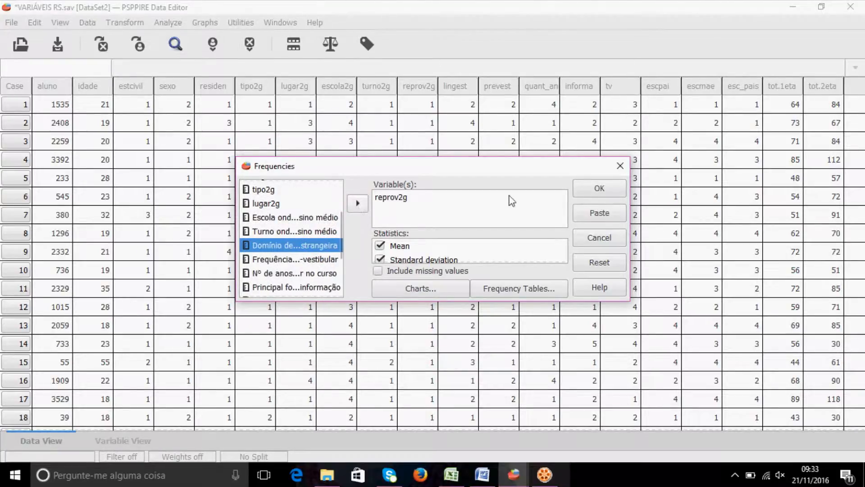
{"action": "left_click", "coordinate": [600, 189]}
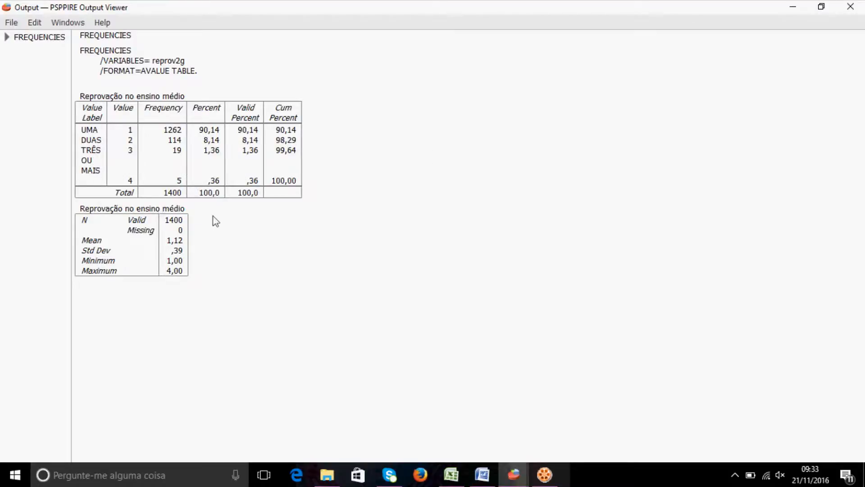
{"action": "left_click", "coordinate": [849, 6]}
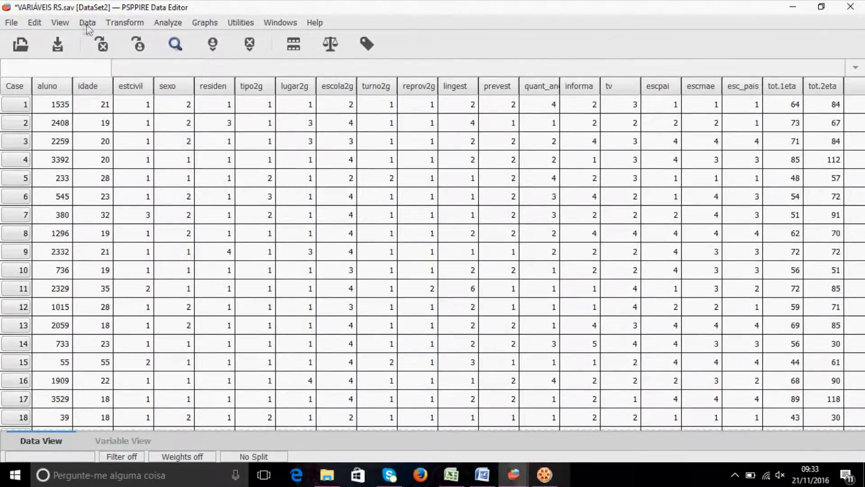
Step: Run a Frequencies analysis for esc_pais alone, taking reprov2g out of the selection, and close its output
{"action": "left_click", "coordinate": [167, 23]}
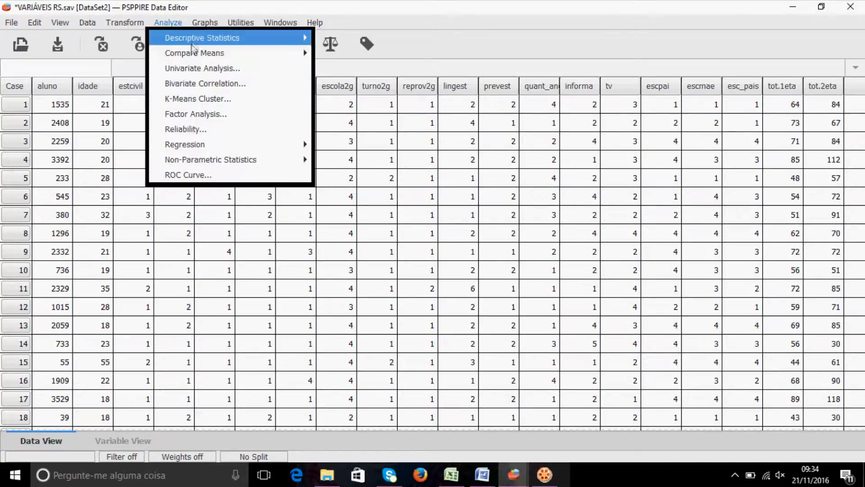
{"action": "mouse_move", "coordinate": [193, 42]}
{"action": "left_click", "coordinate": [358, 38]}
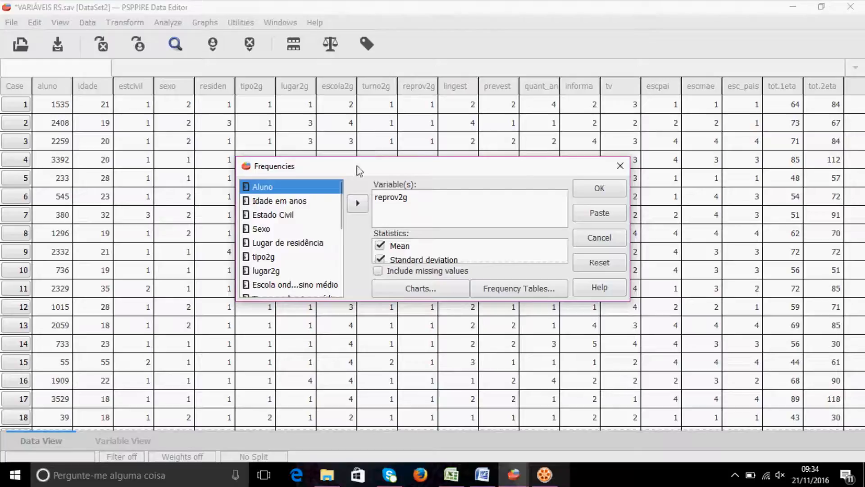
{"action": "left_click_drag", "start_coordinate": [340, 198], "coordinate": [342, 281]}
{"action": "left_click", "coordinate": [317, 265]}
{"action": "left_click", "coordinate": [358, 202]}
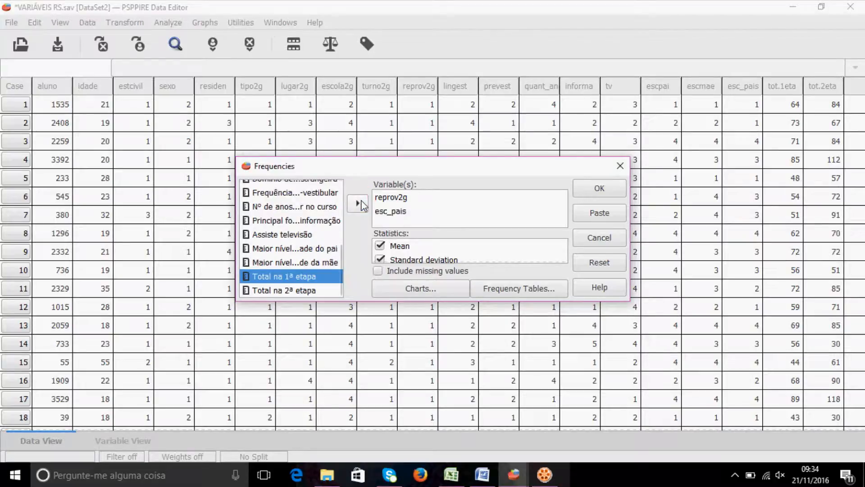
{"action": "left_click", "coordinate": [392, 198]}
{"action": "left_click", "coordinate": [357, 203]}
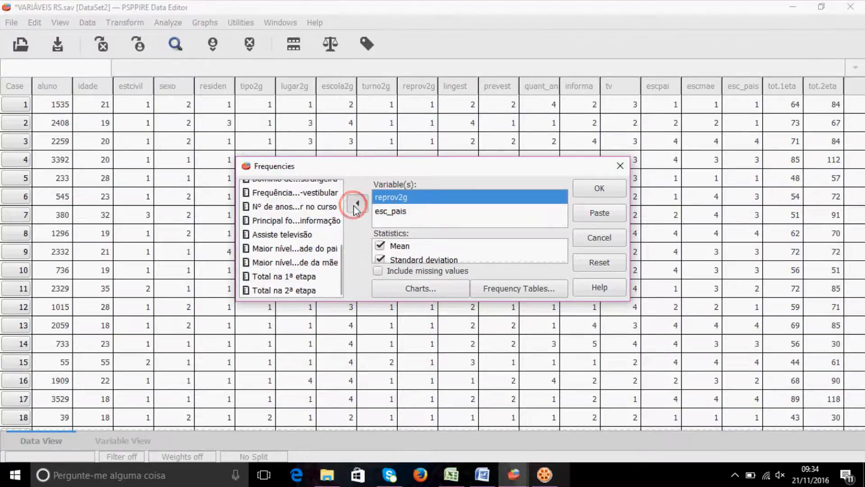
{"action": "left_click", "coordinate": [592, 197]}
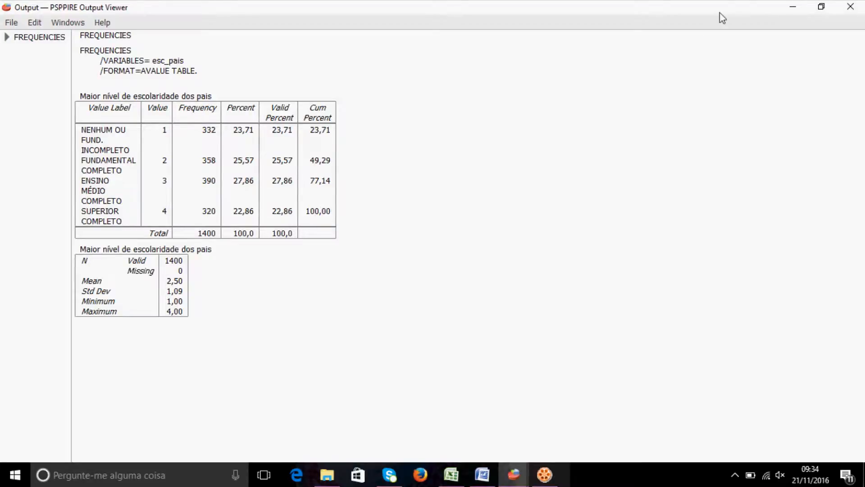
{"action": "left_click", "coordinate": [862, 8]}
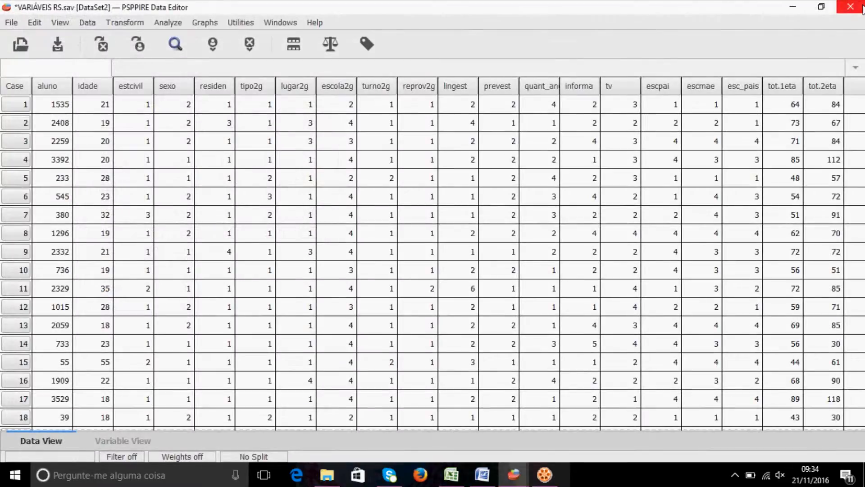
Step: Set up a Crosstabs analysis with Sexo as the row variable and Estado Civil as the column variable
{"action": "left_click", "coordinate": [177, 24]}
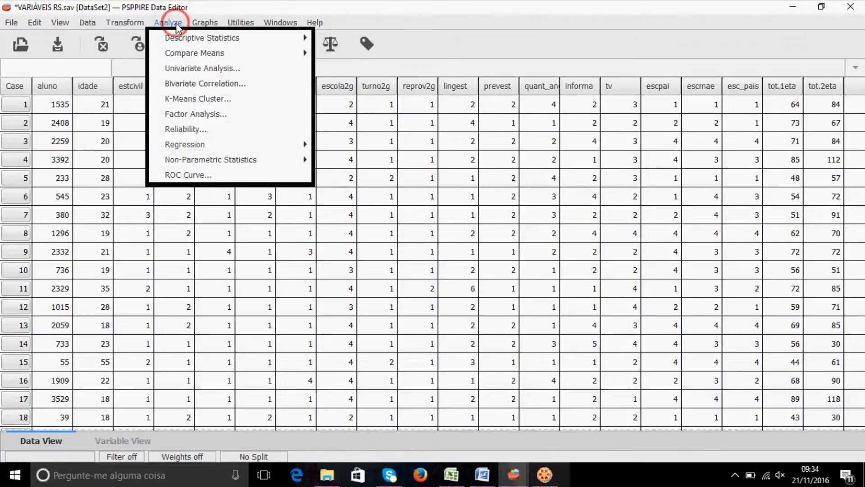
{"action": "mouse_move", "coordinate": [308, 38]}
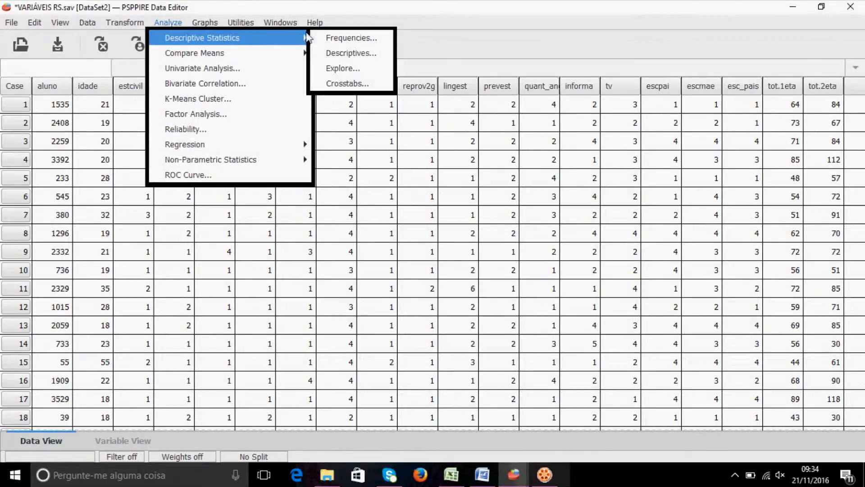
{"action": "left_click", "coordinate": [350, 88]}
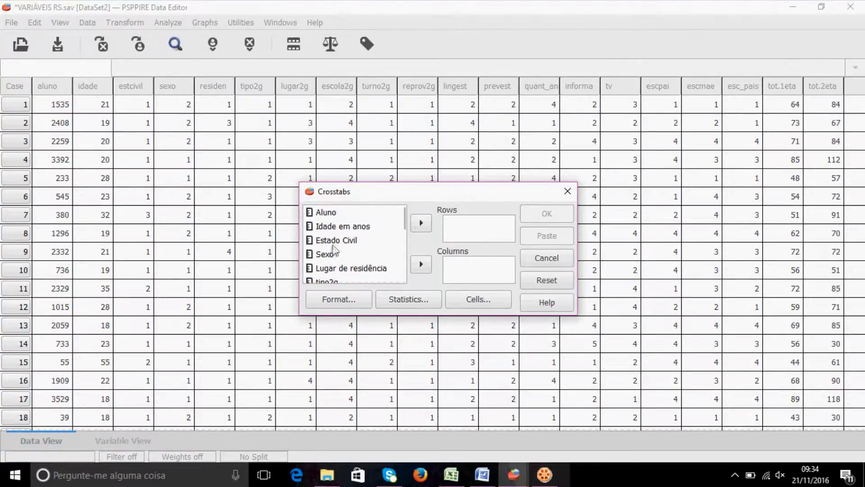
{"action": "left_click", "coordinate": [324, 255]}
{"action": "left_click", "coordinate": [420, 223]}
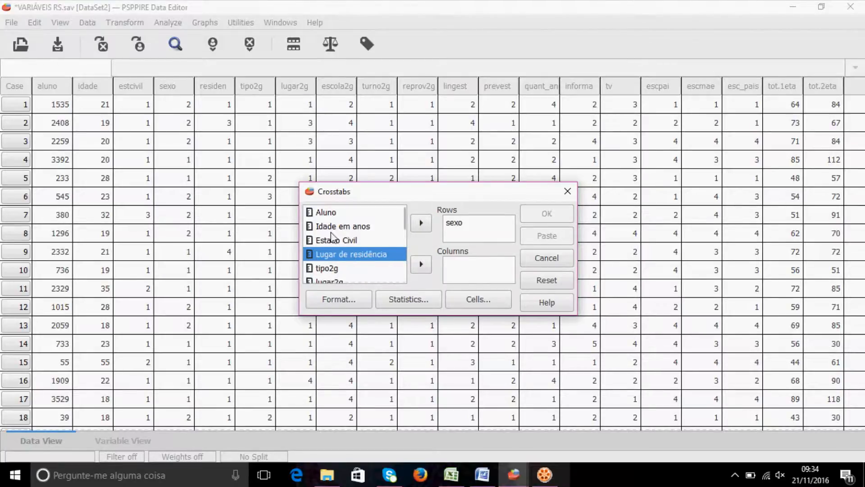
{"action": "left_click", "coordinate": [339, 242]}
{"action": "left_click", "coordinate": [421, 264]}
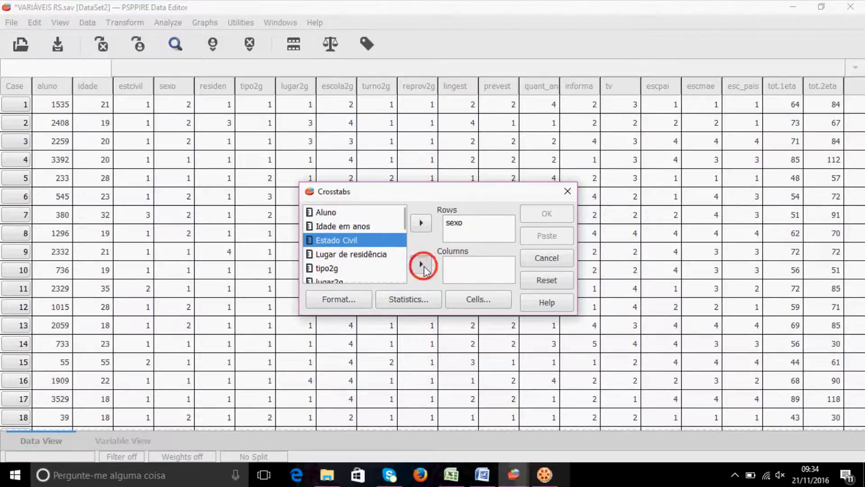
Step: Limit the crosstab cells to Row percentages, excluding Count, Column and Total, run the analysis, and close its output
{"action": "left_click", "coordinate": [470, 301]}
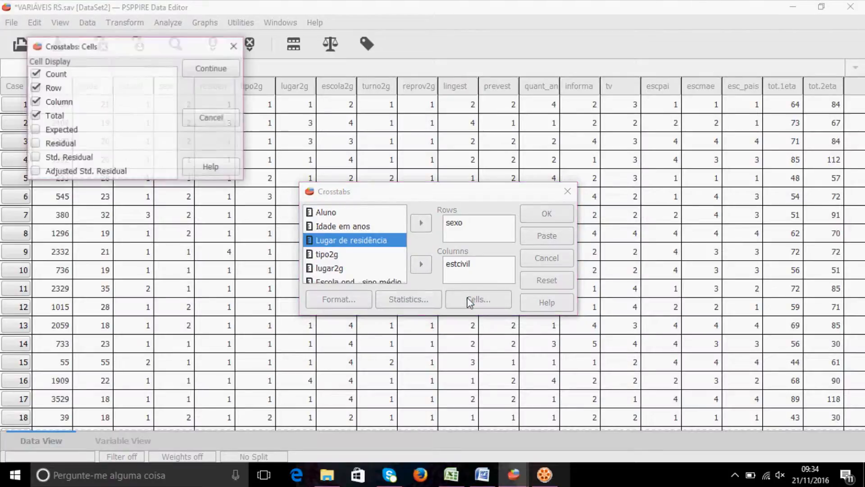
{"action": "left_click", "coordinate": [35, 116]}
{"action": "left_click", "coordinate": [35, 102]}
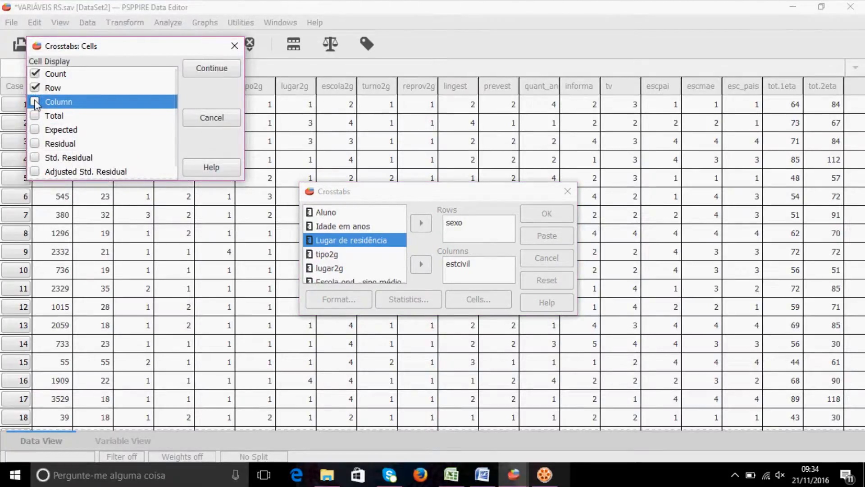
{"action": "left_click", "coordinate": [45, 77]}
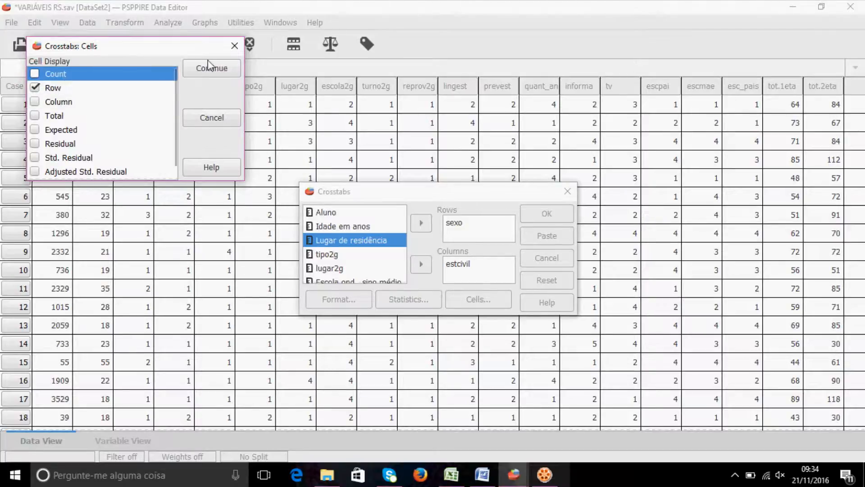
{"action": "left_click", "coordinate": [208, 68]}
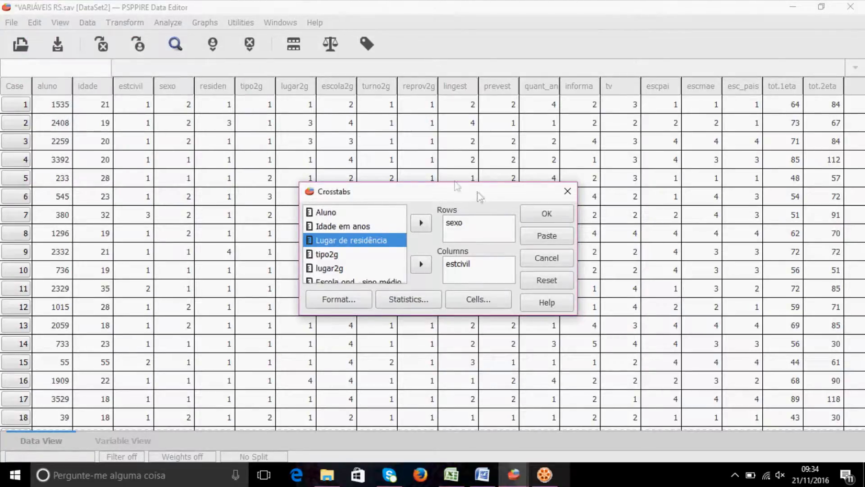
{"action": "left_click", "coordinate": [541, 216]}
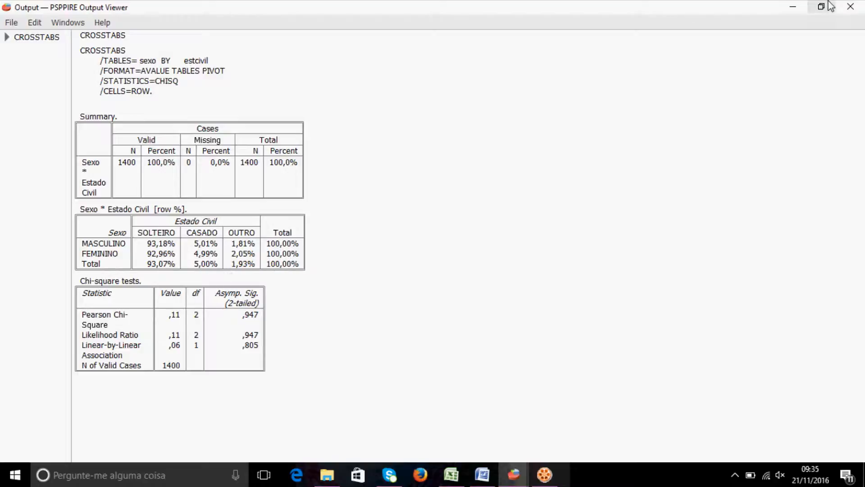
{"action": "left_click", "coordinate": [853, 7]}
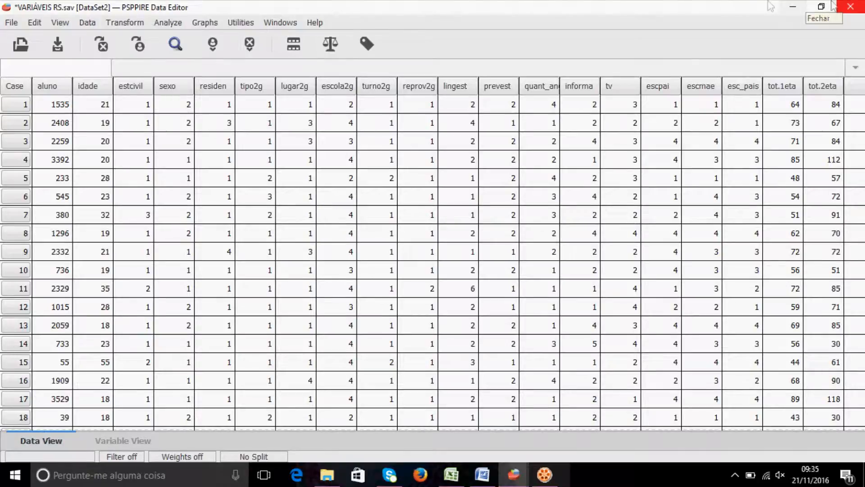
Step: Start a fresh Crosstabs analysis, clearing the previous variables, with the father's schooling level (escpai) as the row variable
{"action": "left_click", "coordinate": [177, 22]}
{"action": "mouse_move", "coordinate": [243, 45]}
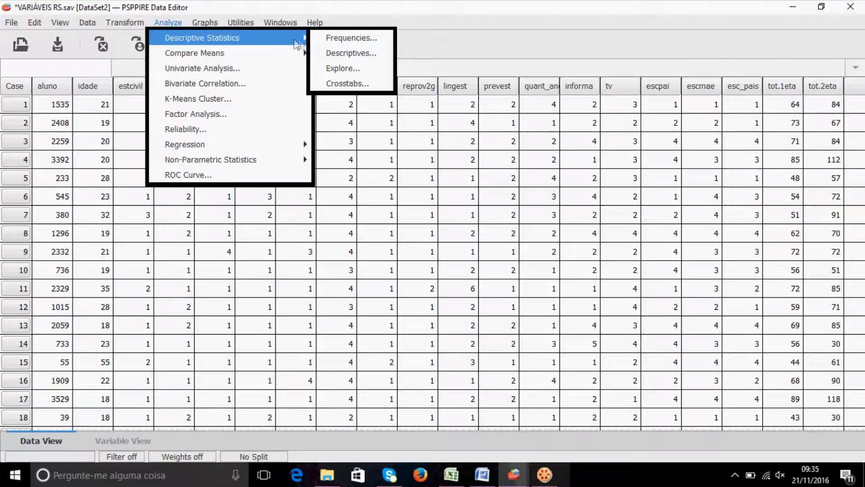
{"action": "left_click", "coordinate": [346, 84]}
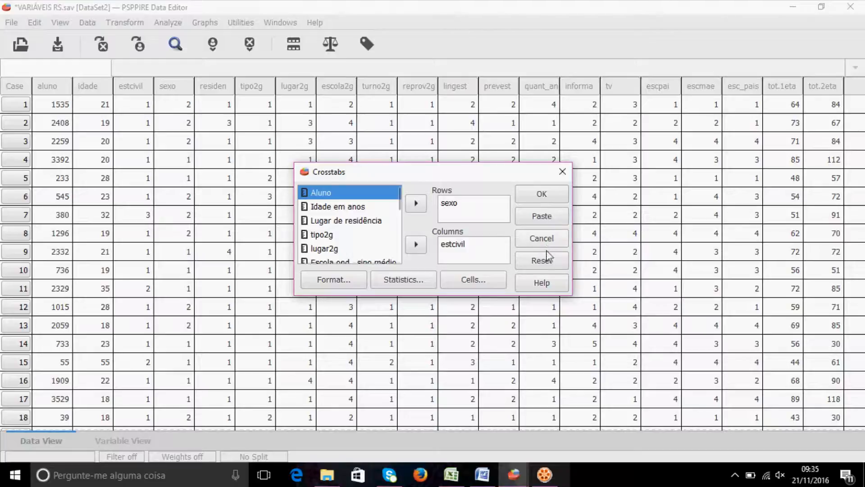
{"action": "left_click", "coordinate": [548, 264]}
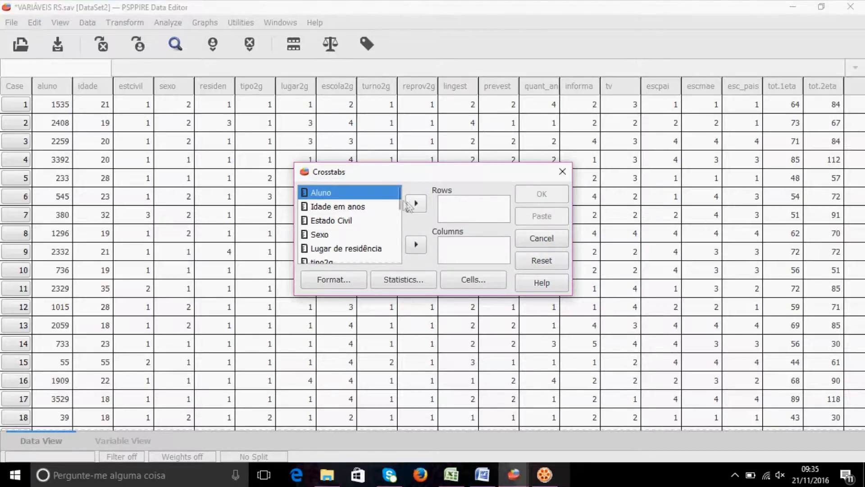
{"action": "left_click_drag", "start_coordinate": [400, 201], "coordinate": [397, 255]}
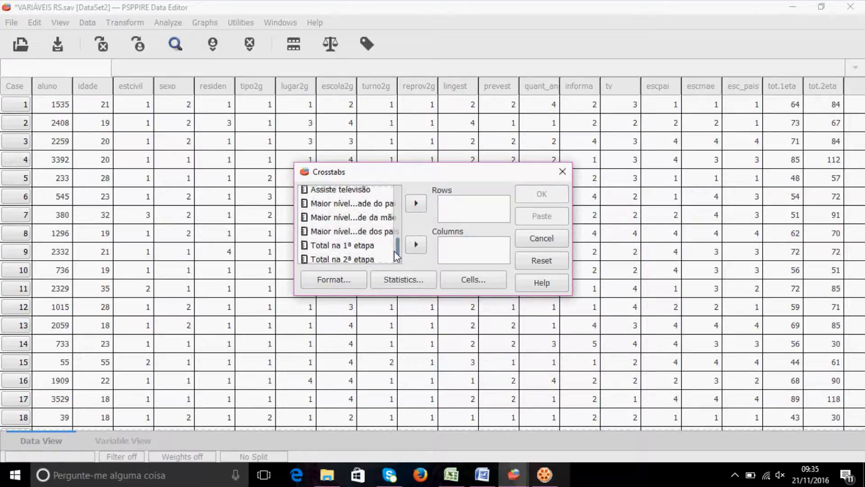
{"action": "left_click", "coordinate": [372, 204]}
{"action": "left_click", "coordinate": [415, 203]}
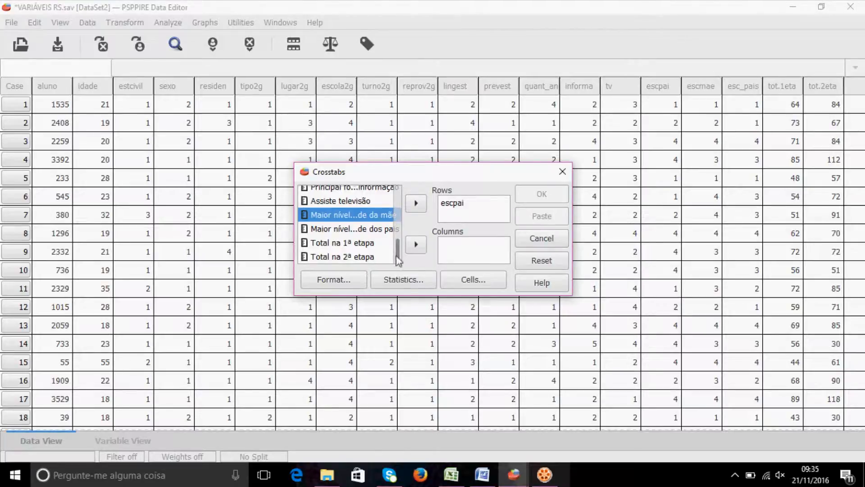
Step: Assign the high-school type variable escola2g as the column variable of the crosstab
{"action": "left_click_drag", "start_coordinate": [400, 255], "coordinate": [399, 234]}
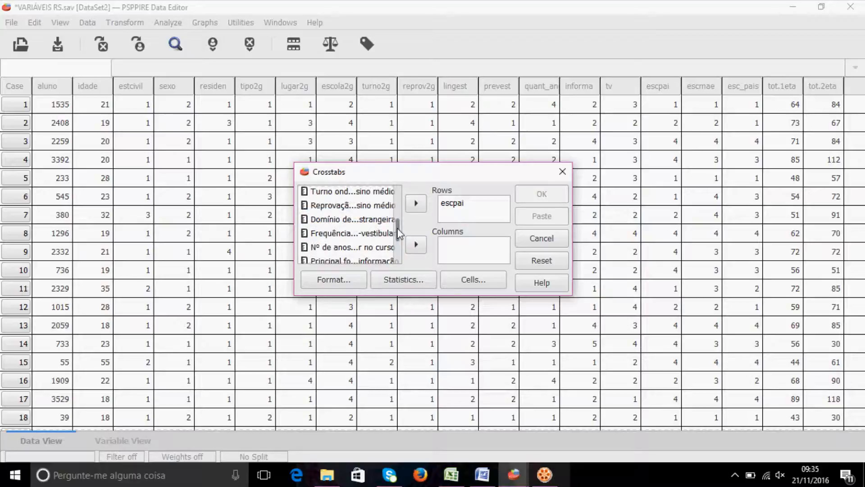
{"action": "left_click_drag", "start_coordinate": [402, 235], "coordinate": [400, 223]}
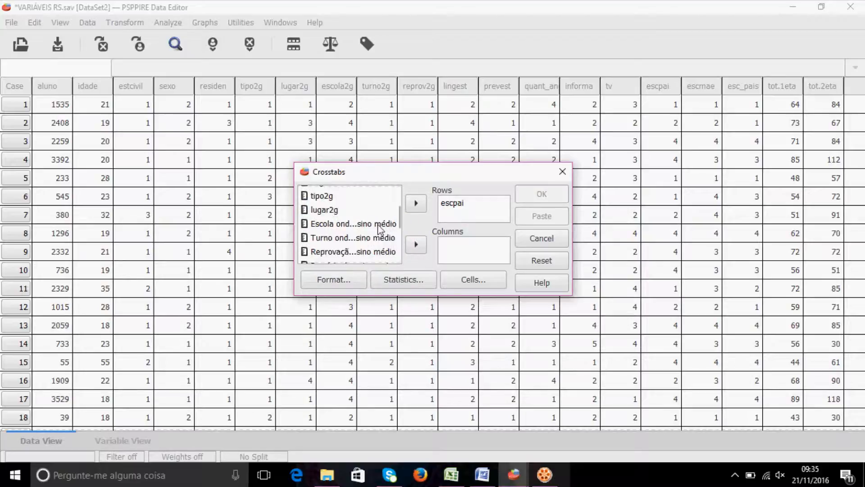
{"action": "left_click", "coordinate": [383, 223]}
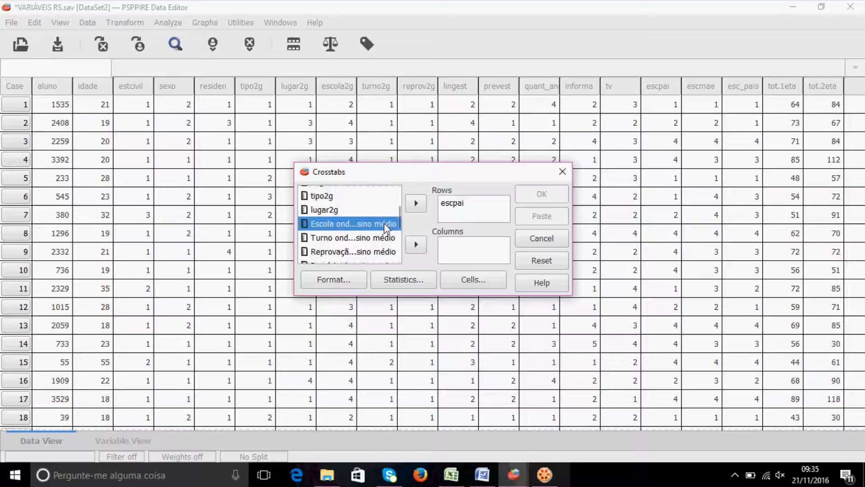
{"action": "left_click", "coordinate": [415, 246]}
{"action": "left_click", "coordinate": [493, 282]}
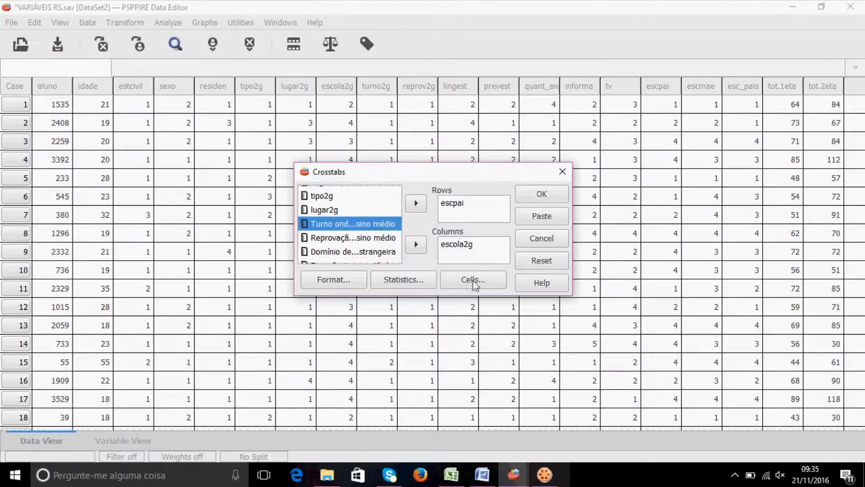
{"action": "left_click", "coordinate": [449, 282]}
{"action": "left_click", "coordinate": [533, 187]}
{"action": "mouse_move", "coordinate": [513, 475]}
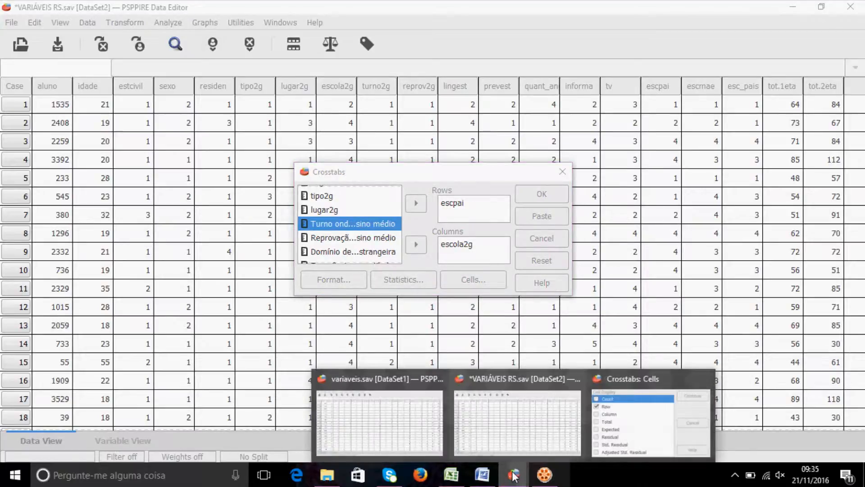
{"action": "left_click", "coordinate": [621, 431]}
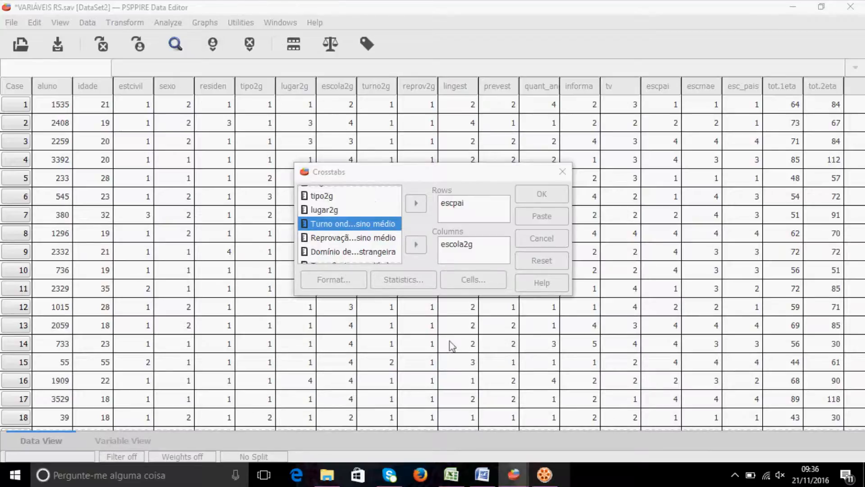
{"action": "mouse_move", "coordinate": [514, 473]}
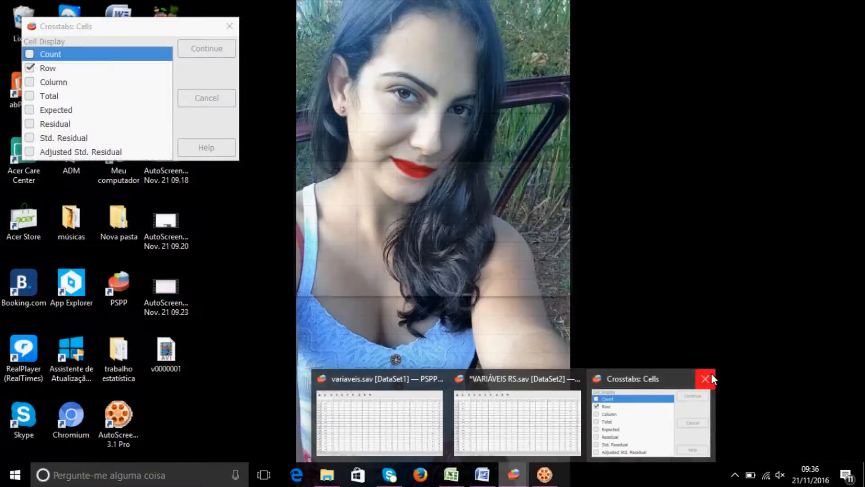
{"action": "left_click", "coordinate": [711, 377]}
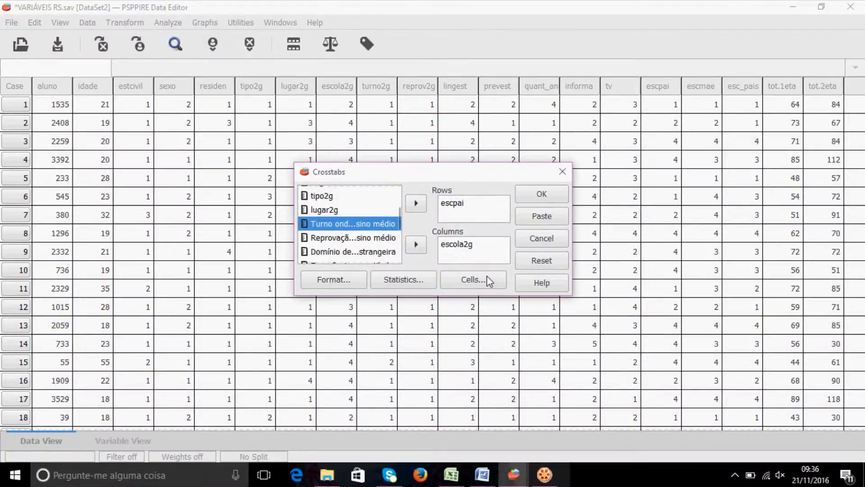
Step: Limit the crosstab cells to Column percentages, excluding Row and Count, run the analysis, and close its output
{"action": "left_click", "coordinate": [487, 280]}
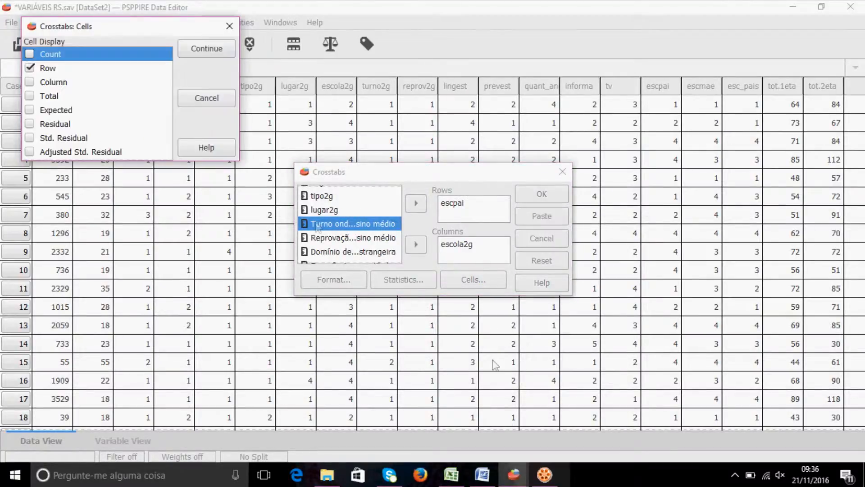
{"action": "left_click", "coordinate": [29, 82]}
{"action": "left_click", "coordinate": [26, 55]}
{"action": "left_click", "coordinate": [29, 68]}
{"action": "left_click", "coordinate": [224, 46]}
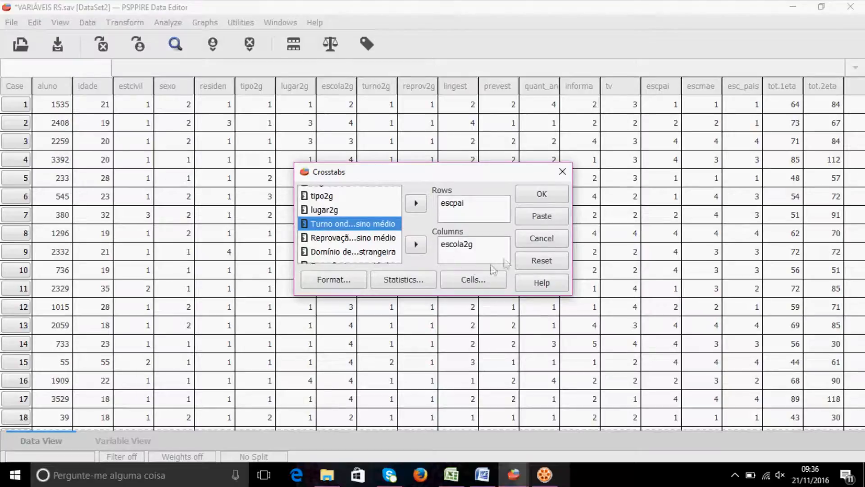
{"action": "left_click", "coordinate": [542, 196]}
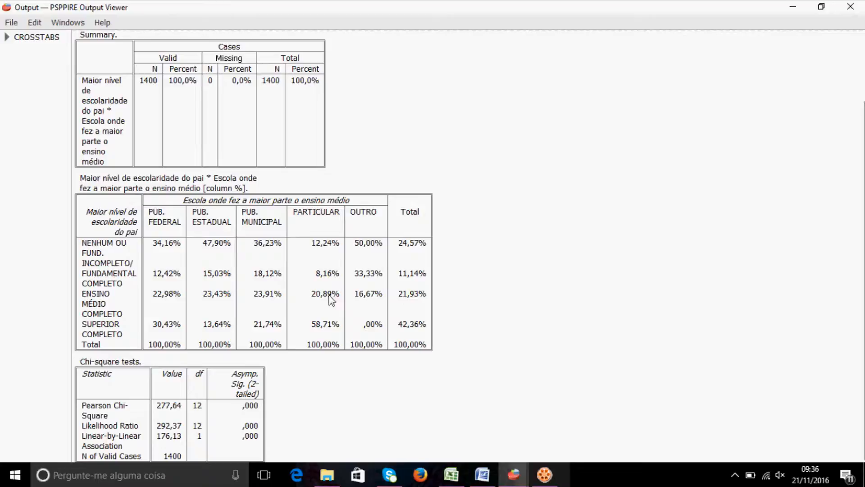
{"action": "left_click", "coordinate": [851, 6]}
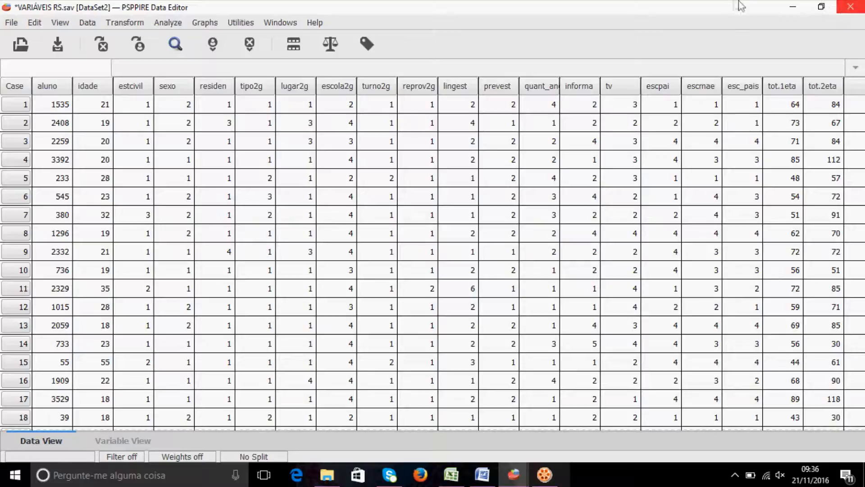
Step: Create a bar chart of N of cases with sexo as category axis and estcivil as category cluster, and close its output
{"action": "left_click", "coordinate": [197, 24]}
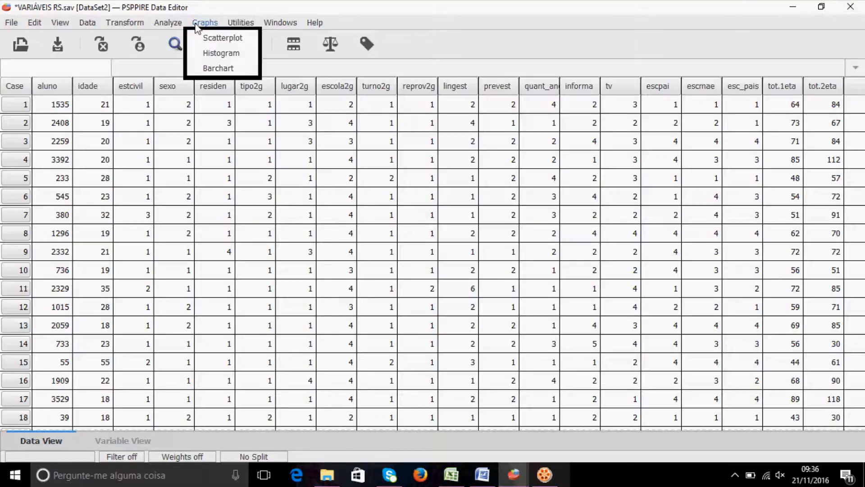
{"action": "left_click", "coordinate": [218, 69]}
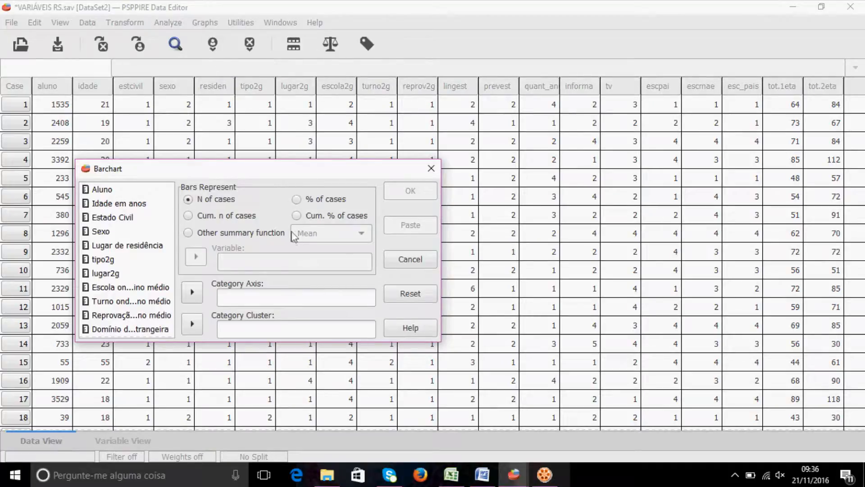
{"action": "left_click", "coordinate": [125, 232]}
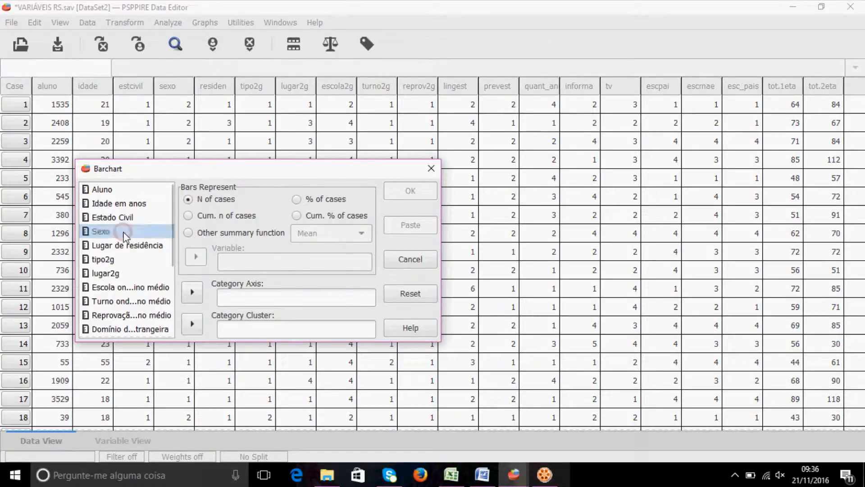
{"action": "left_click", "coordinate": [189, 295]}
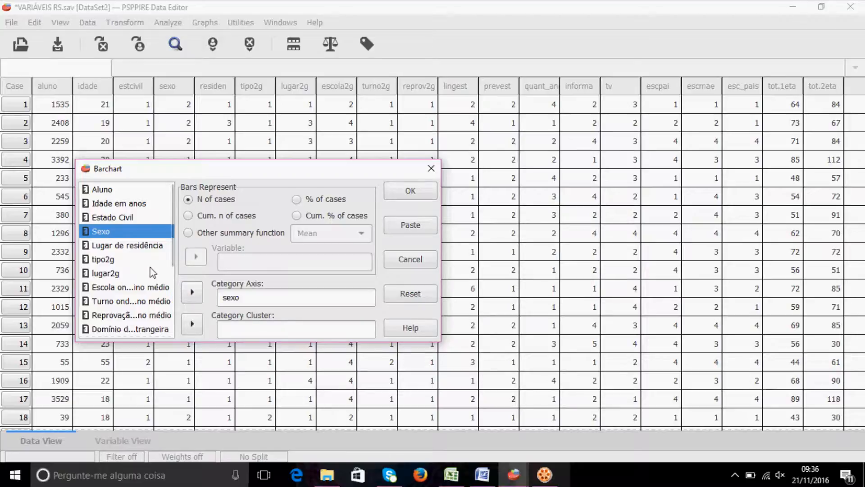
{"action": "left_click", "coordinate": [128, 219]}
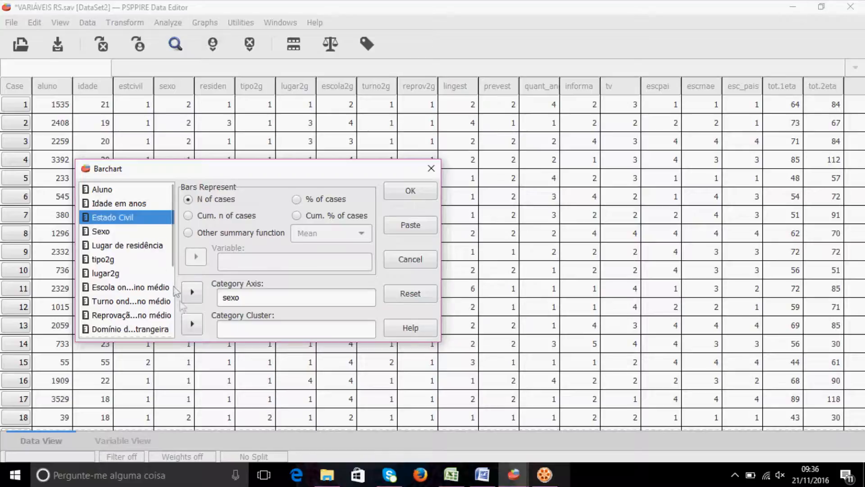
{"action": "left_click", "coordinate": [194, 323]}
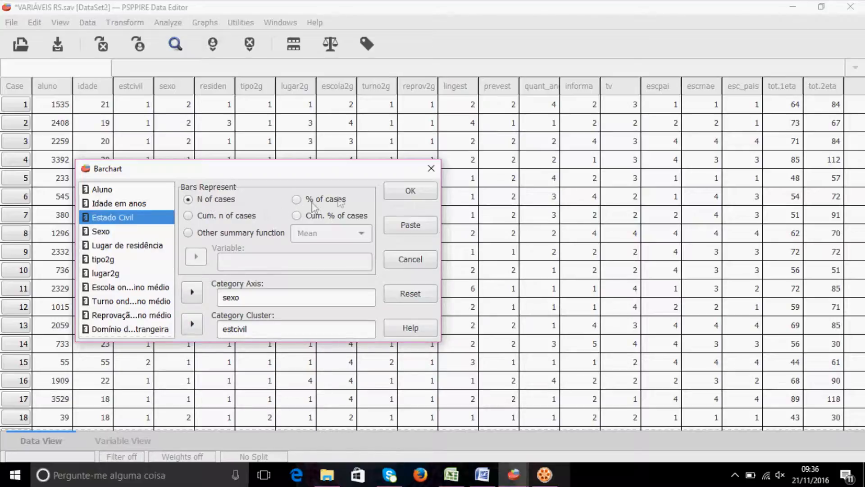
{"action": "left_click", "coordinate": [412, 197]}
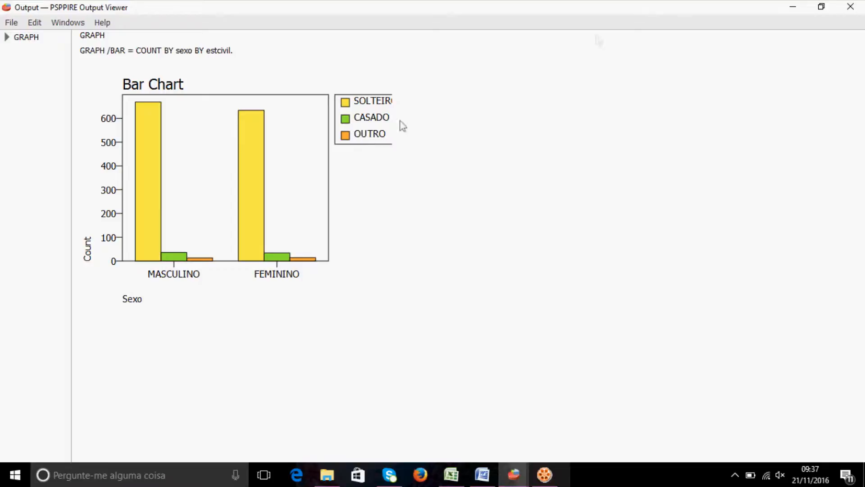
{"action": "left_click", "coordinate": [851, 7]}
Step: Generate a second bar chart for sexo, replacing estcivil with escola2g as the category cluster
{"action": "left_click", "coordinate": [211, 23]}
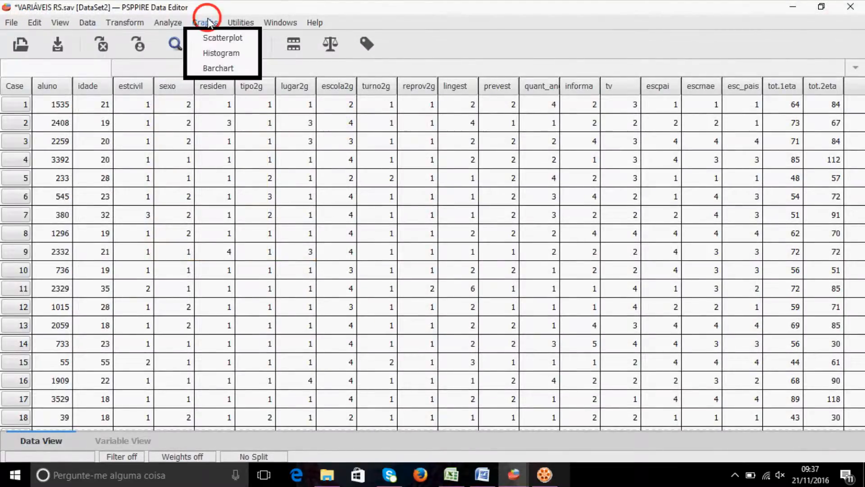
{"action": "left_click", "coordinate": [219, 68]}
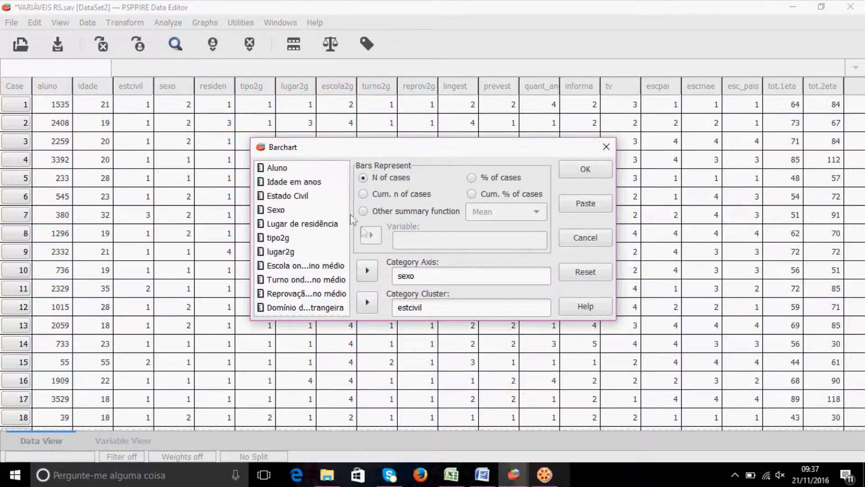
{"action": "left_click", "coordinate": [417, 311]}
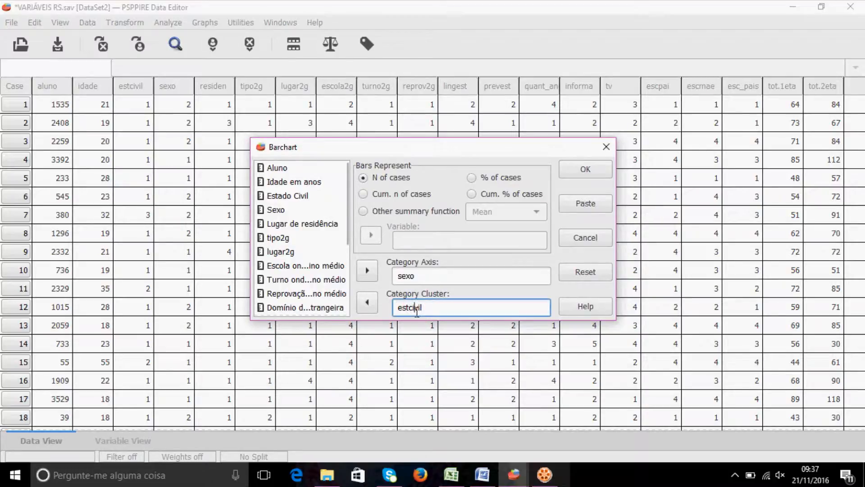
{"action": "left_click", "coordinate": [363, 307]}
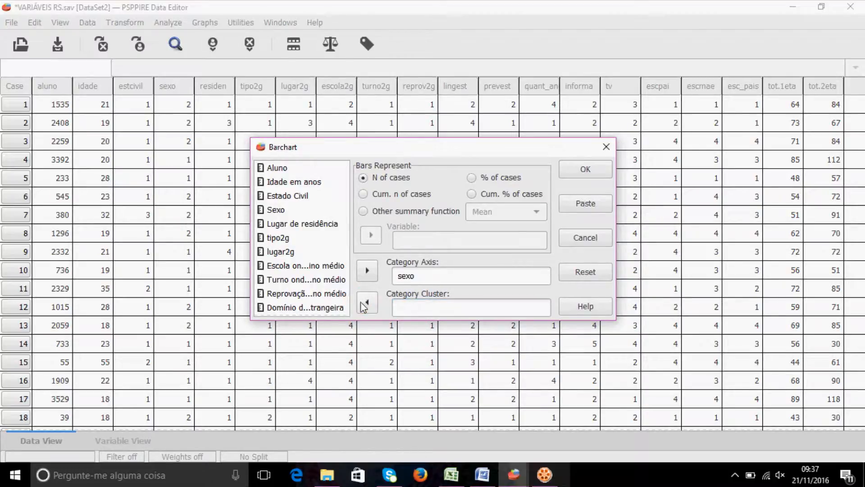
{"action": "left_click", "coordinate": [318, 268]}
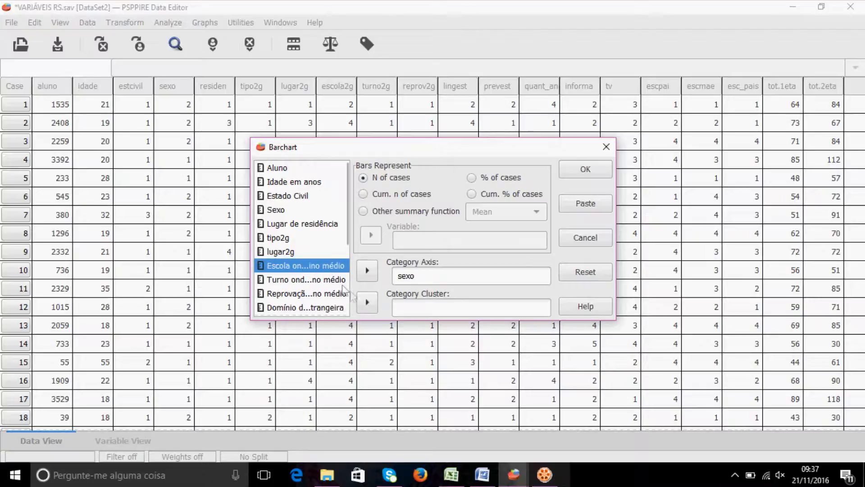
{"action": "left_click", "coordinate": [367, 302]}
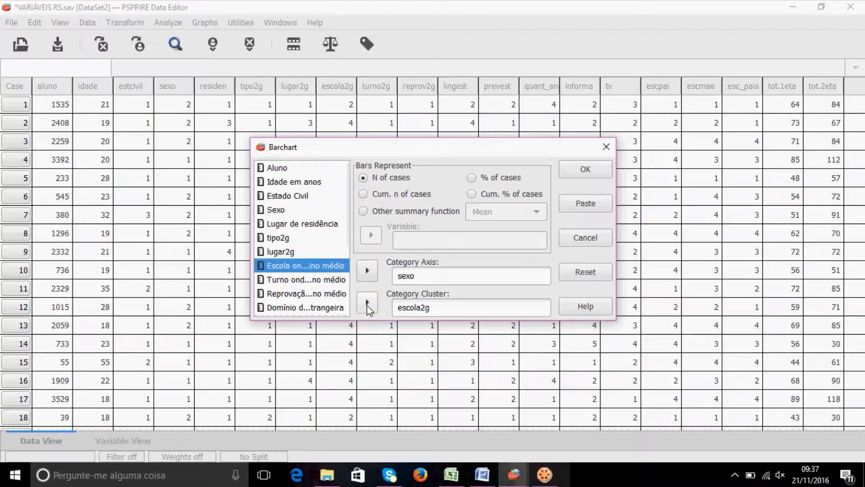
{"action": "left_click", "coordinate": [581, 171]}
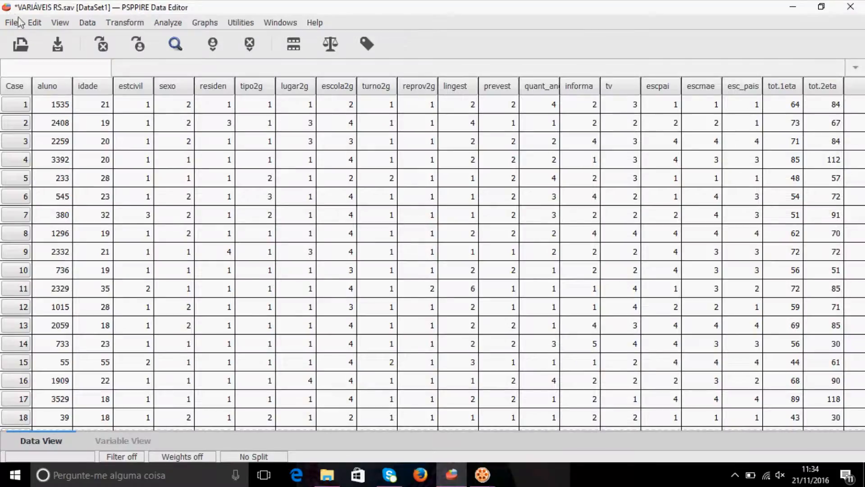
Step: Create a new syntax file and bring its empty editor window to the front
{"action": "left_click", "coordinate": [20, 25]}
{"action": "left_click", "coordinate": [168, 23]}
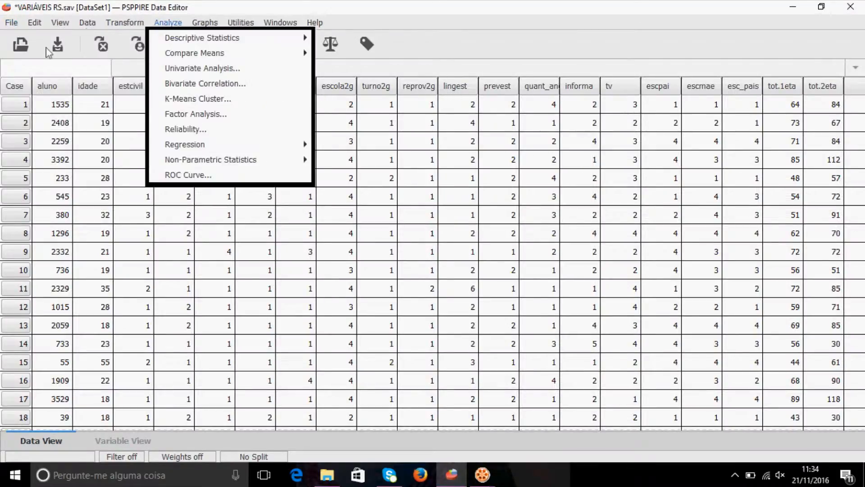
{"action": "mouse_move", "coordinate": [11, 28]}
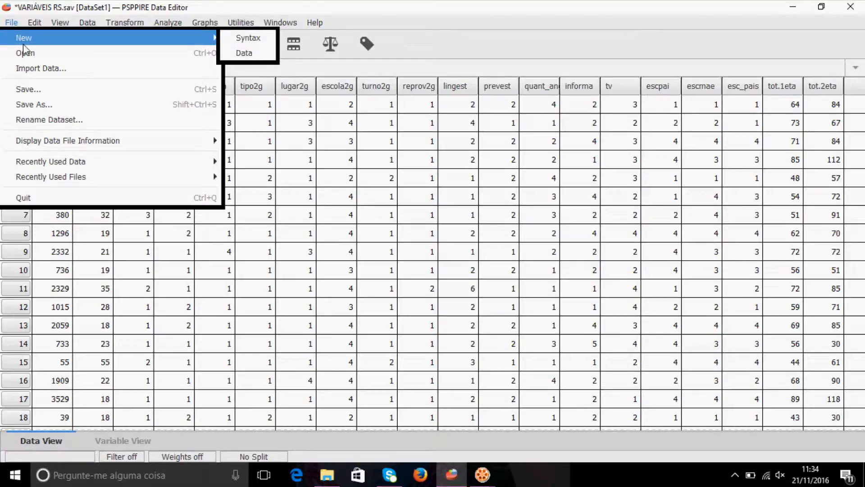
{"action": "left_click", "coordinate": [237, 43]}
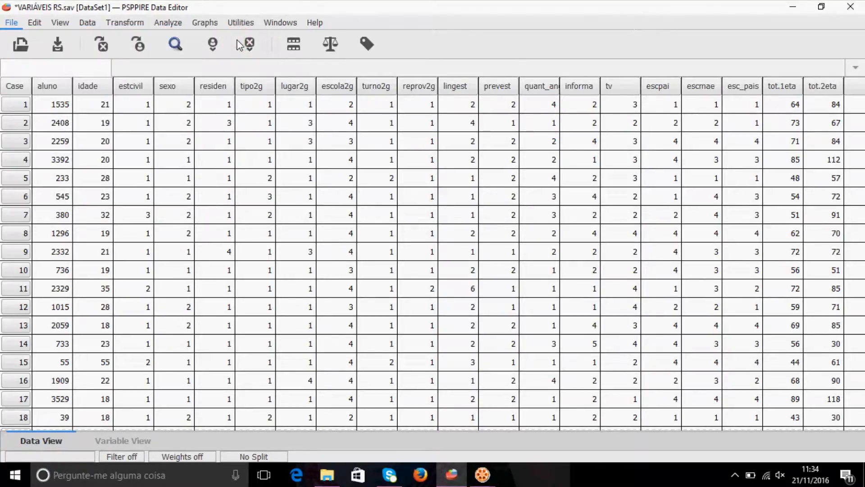
{"action": "mouse_move", "coordinate": [451, 474]}
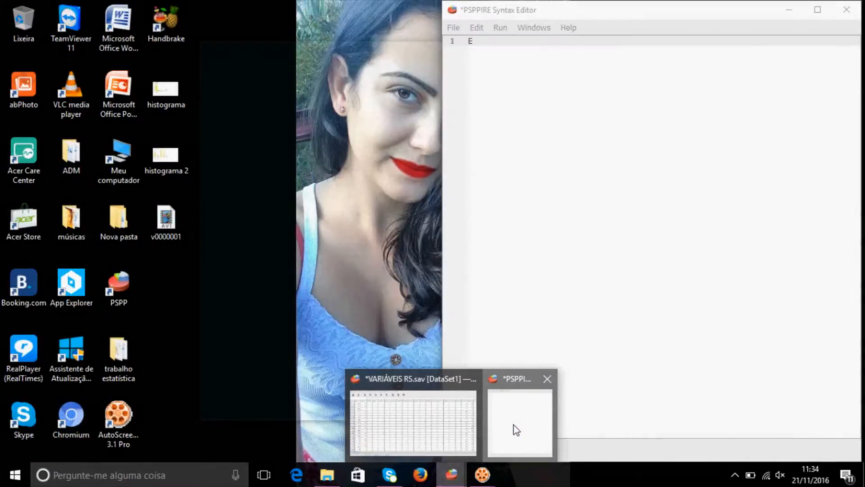
{"action": "left_click", "coordinate": [516, 430]}
Step: Write the syntax EXAMINE, /VARIABLES= idade, /PLOT= BOXPLOT. on three separate lines
{"action": "type", "text": "EXA"}
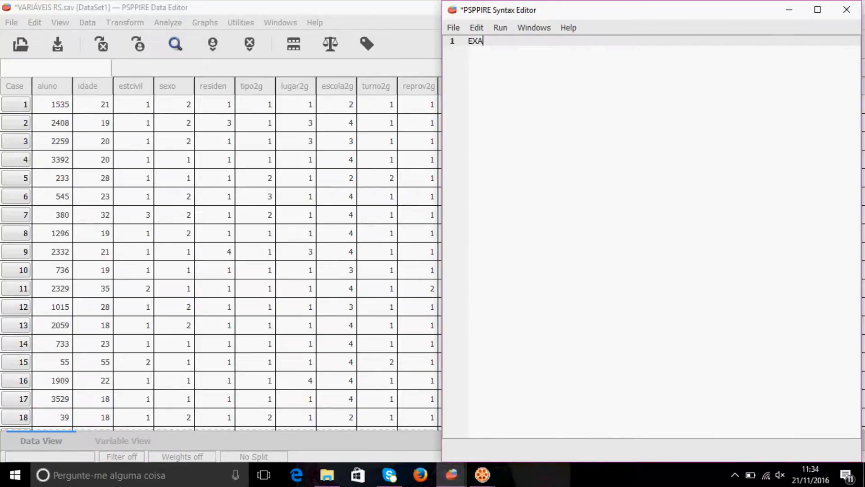
{"action": "type", "text": "MINE"}
{"action": "key", "text": "Return"}
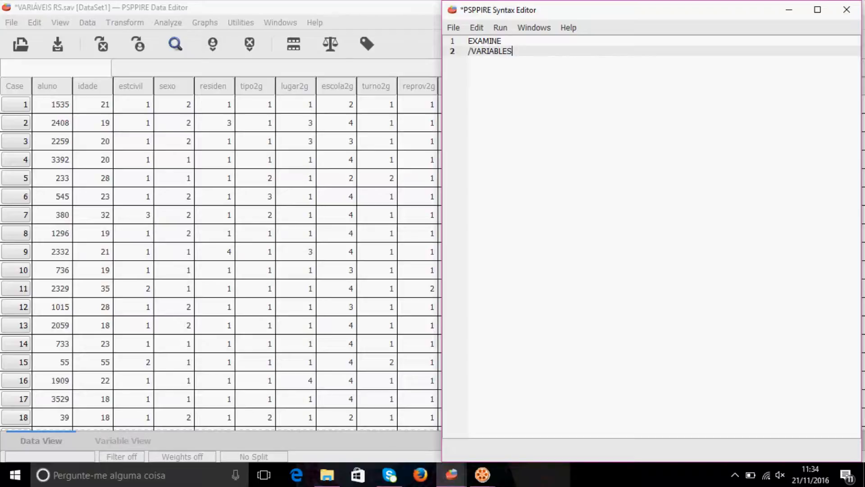
{"action": "key", "text": "Caps_Lock"}
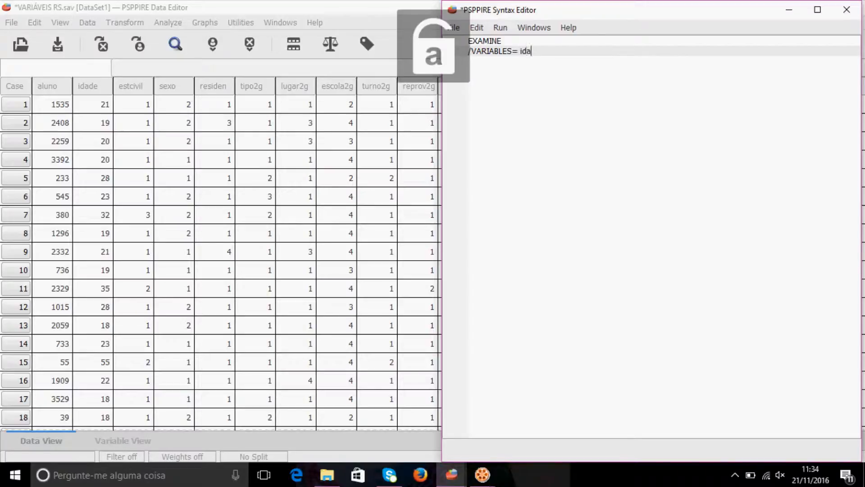
{"action": "type", "text": "de"}
{"action": "key", "text": "Return"}
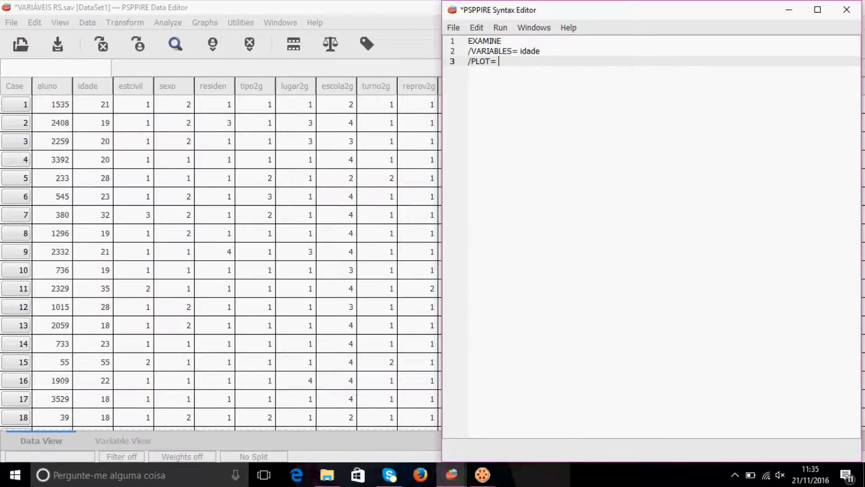
{"action": "type", "text": "BOXPLOT."}
Step: Run the whole EXAMINE command for idade as a selection and close the boxplot output
{"action": "left_click_drag", "start_coordinate": [544, 59], "coordinate": [463, 30]}
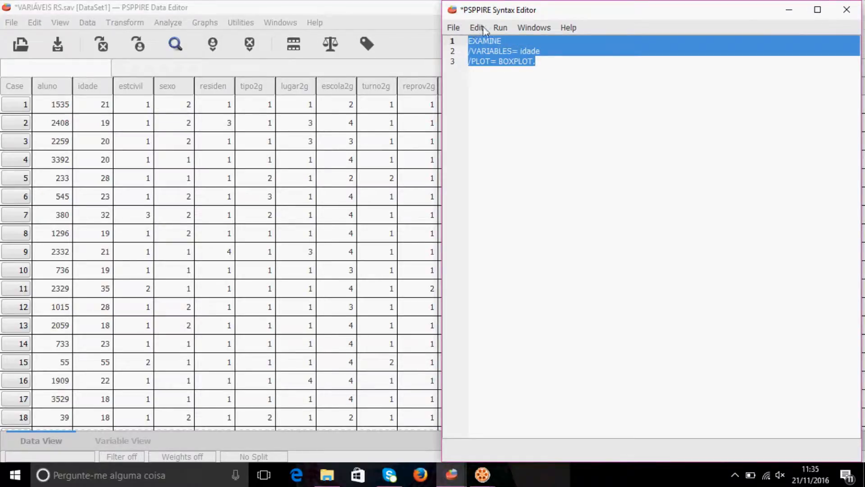
{"action": "left_click", "coordinate": [501, 28]}
{"action": "left_click", "coordinate": [518, 59]}
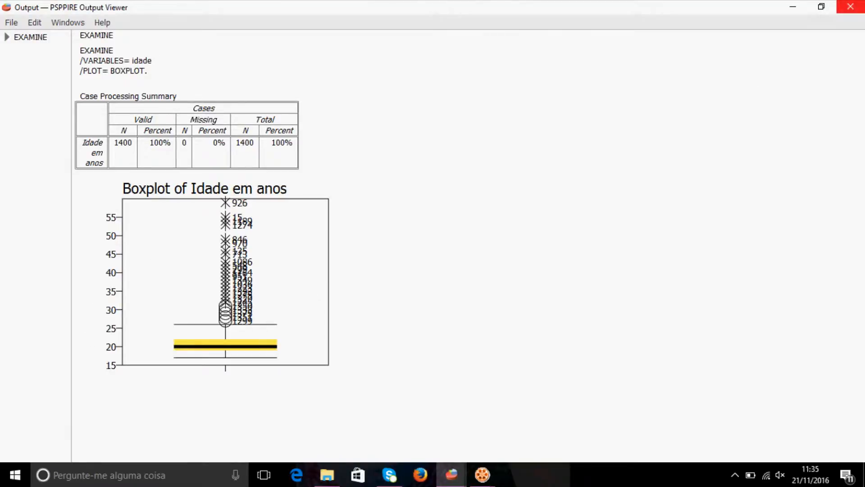
{"action": "left_click", "coordinate": [850, 6]}
Step: Replace idade in the /VARIABLES line with tot.1eta BY sexo
{"action": "left_click", "coordinate": [628, 59]}
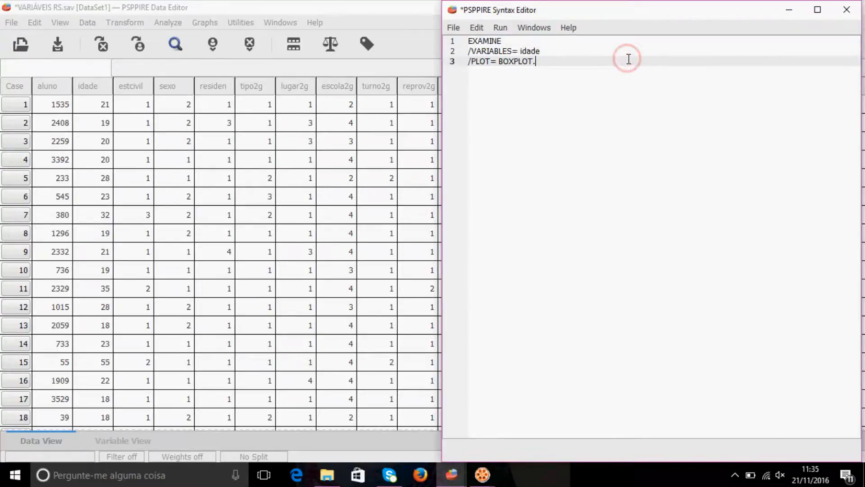
{"action": "left_click", "coordinate": [548, 50]}
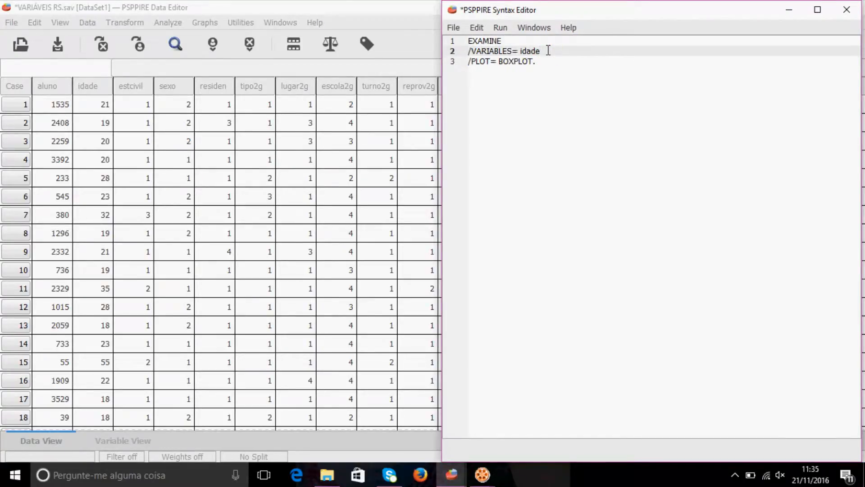
{"action": "key", "text": "BackSpace"}
{"action": "key", "text": "BackSpace"}
{"action": "key", "text": "BackSpace"}
Step: Run the selected EXAMINE syntax for tot.1eta BY sexo, look through the output and close it
{"action": "left_click_drag", "start_coordinate": [538, 64], "coordinate": [470, 41]}
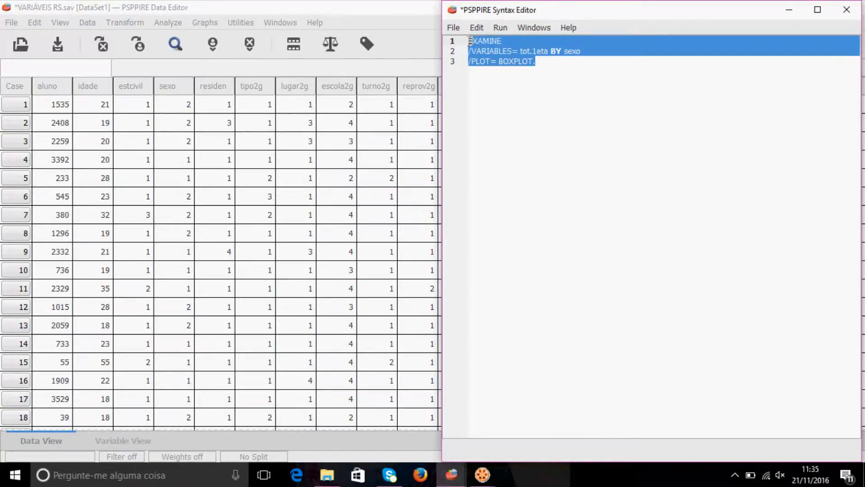
{"action": "left_click", "coordinate": [501, 27]}
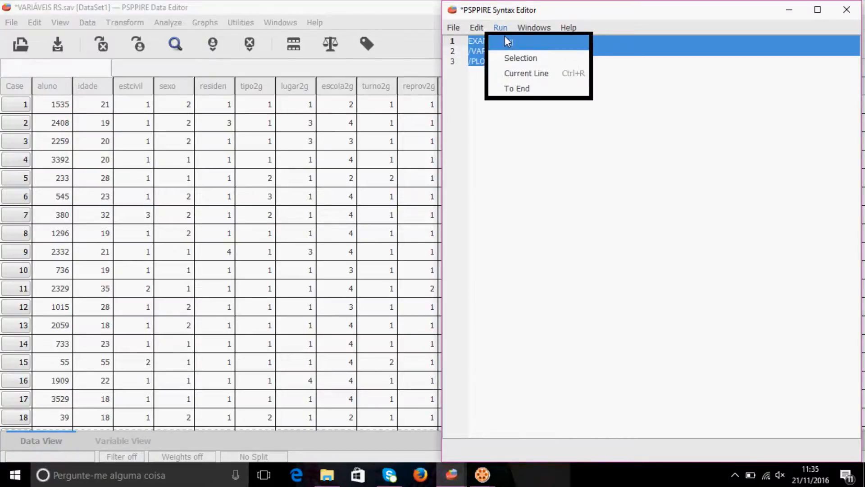
{"action": "left_click", "coordinate": [520, 62]}
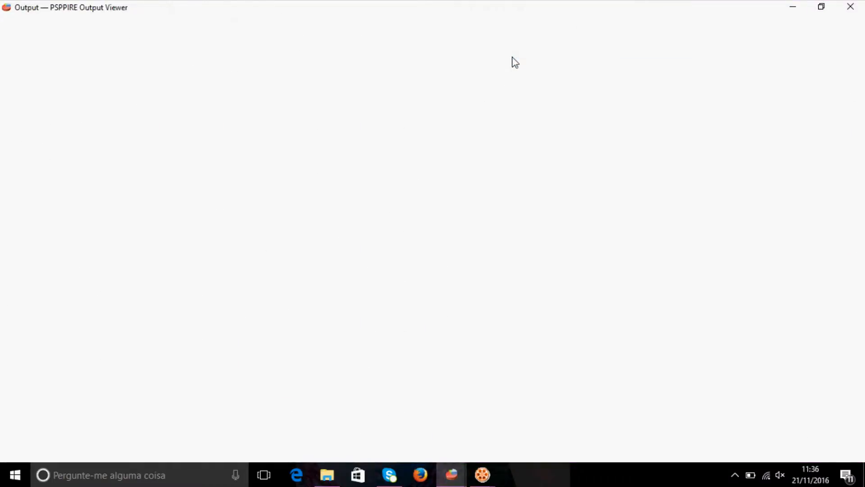
{"action": "left_click_drag", "start_coordinate": [860, 97], "coordinate": [833, 119]}
{"action": "left_click", "coordinate": [850, 7]}
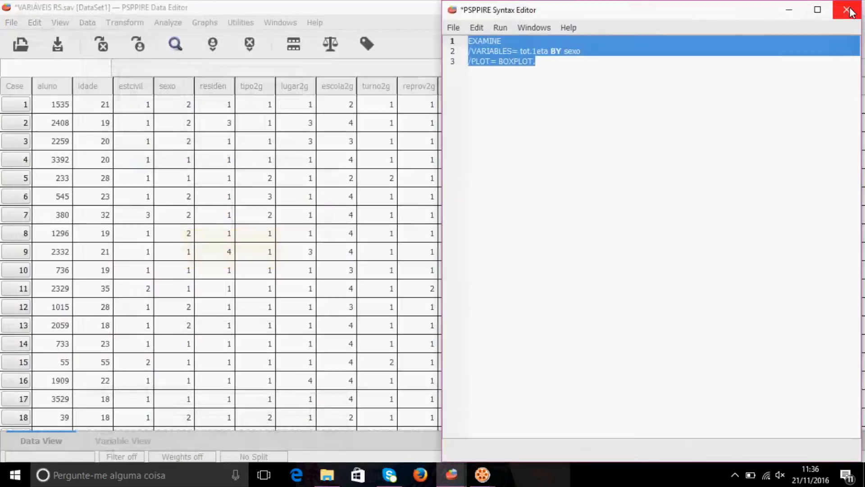
Step: Change the grouping variable in the syntax from sexo to escola2g and run the selected boxplot command
{"action": "left_click", "coordinate": [593, 50]}
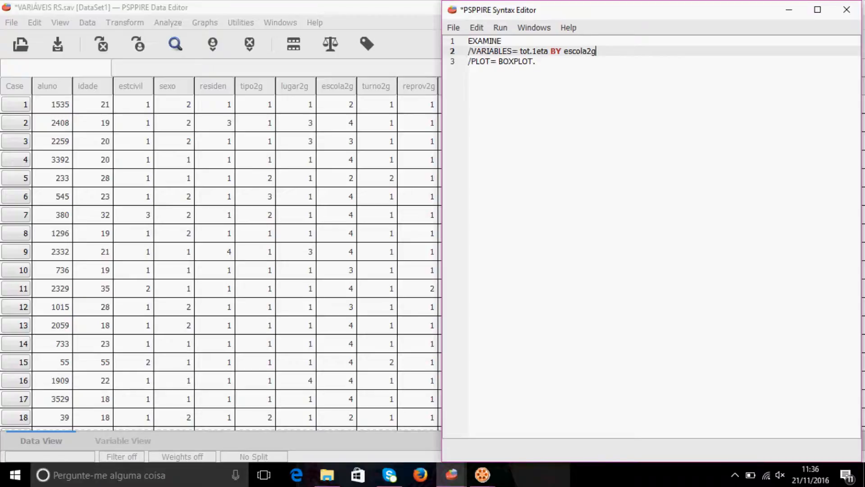
{"action": "left_click_drag", "start_coordinate": [537, 61], "coordinate": [489, 31]}
{"action": "left_click", "coordinate": [501, 28]}
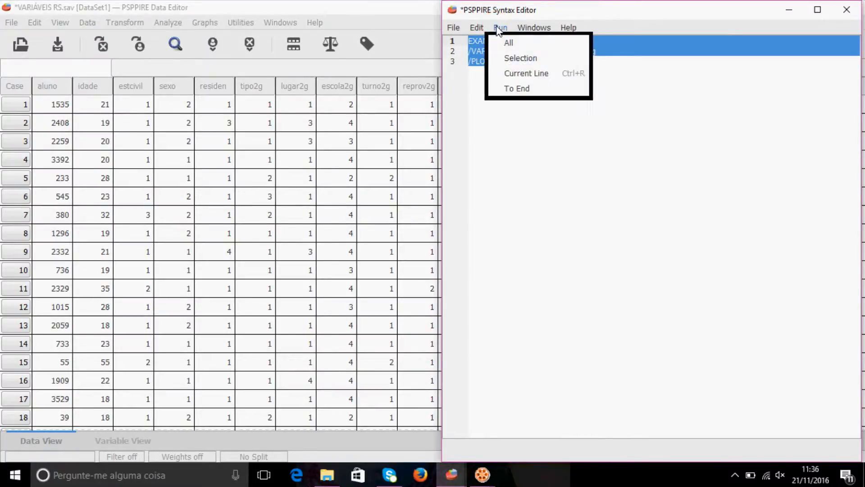
{"action": "left_click", "coordinate": [519, 59]}
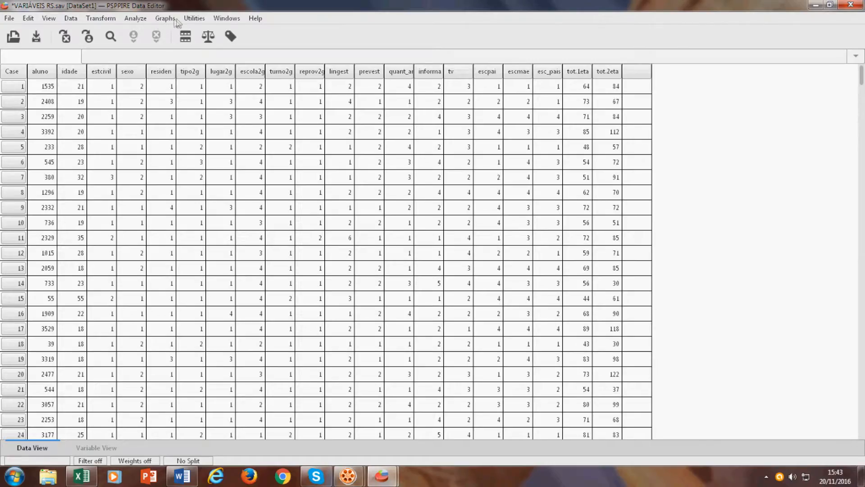
Step: Create a histogram of the age variable Idade em anos without a normal curve, and close its output
{"action": "left_click", "coordinate": [171, 21]}
{"action": "left_click", "coordinate": [179, 44]}
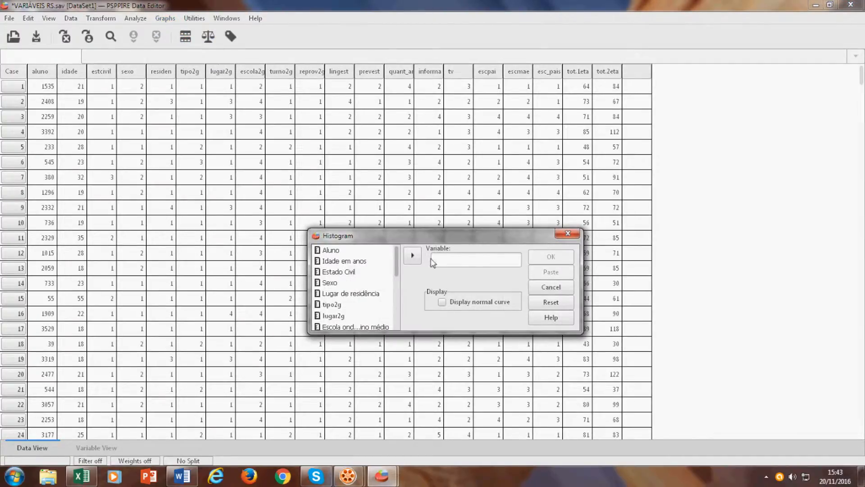
{"action": "left_click", "coordinate": [342, 260]}
{"action": "left_click", "coordinate": [413, 256]}
{"action": "left_click", "coordinate": [551, 256]}
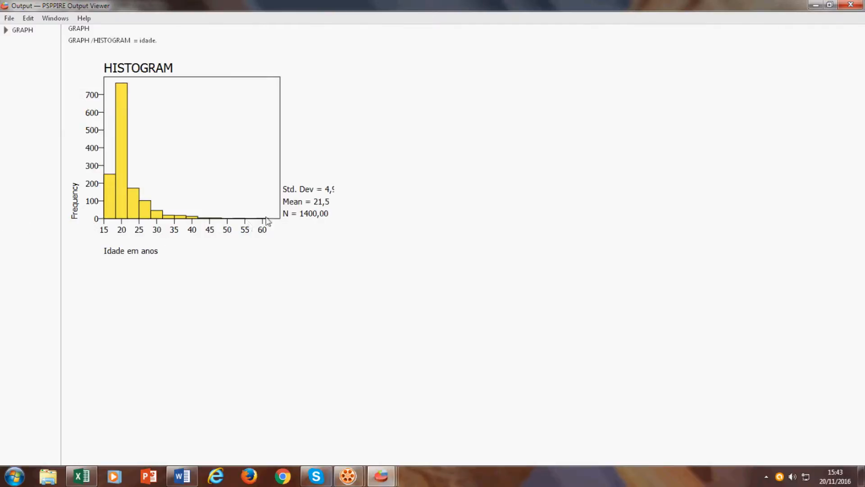
{"action": "left_click", "coordinate": [99, 185]}
{"action": "left_click", "coordinate": [859, 4]}
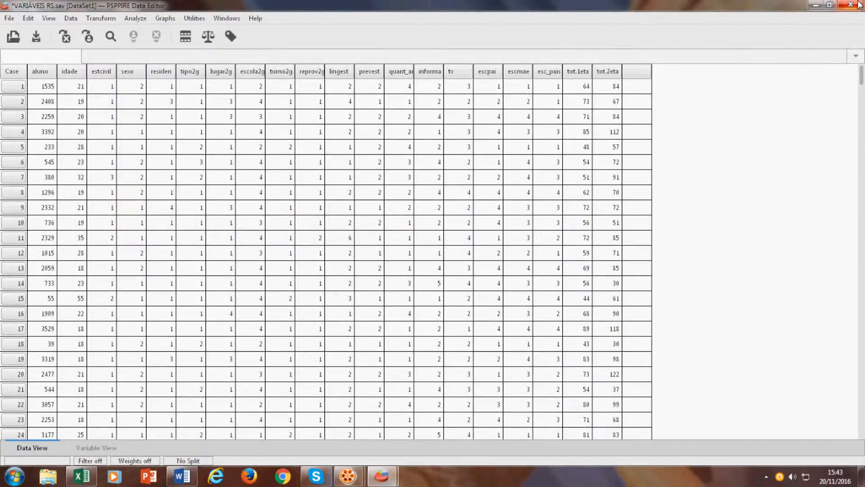
Step: Create a histogram of Total na 1ª etapa in place of idade, and close its output
{"action": "left_click", "coordinate": [165, 19]}
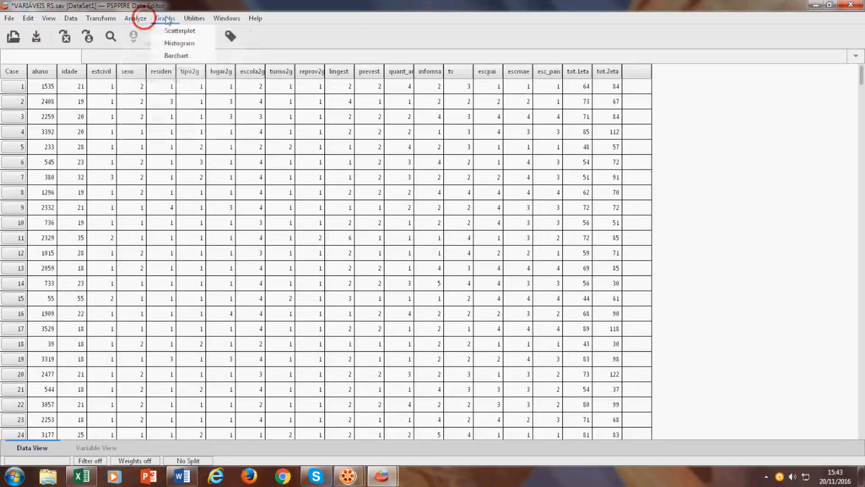
{"action": "left_click", "coordinate": [165, 19]}
{"action": "left_click", "coordinate": [176, 43]}
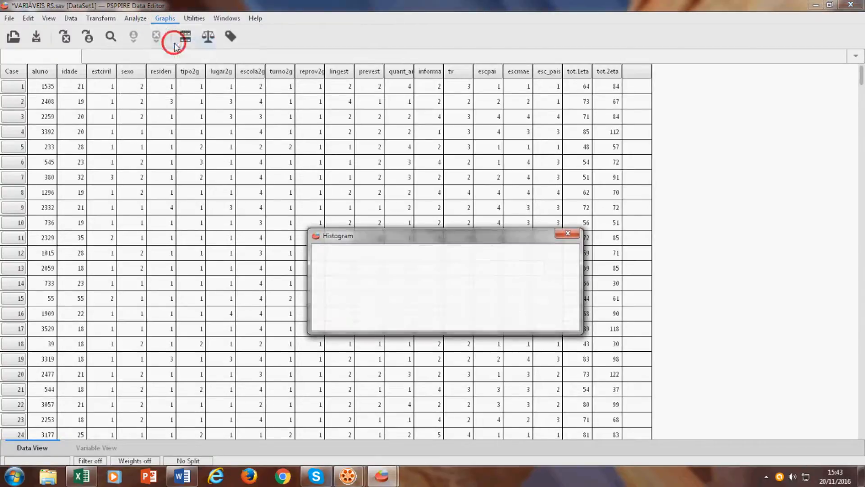
{"action": "double_click", "coordinate": [450, 259]}
{"action": "left_click", "coordinate": [412, 255]}
{"action": "left_click_drag", "start_coordinate": [397, 264], "coordinate": [398, 313]}
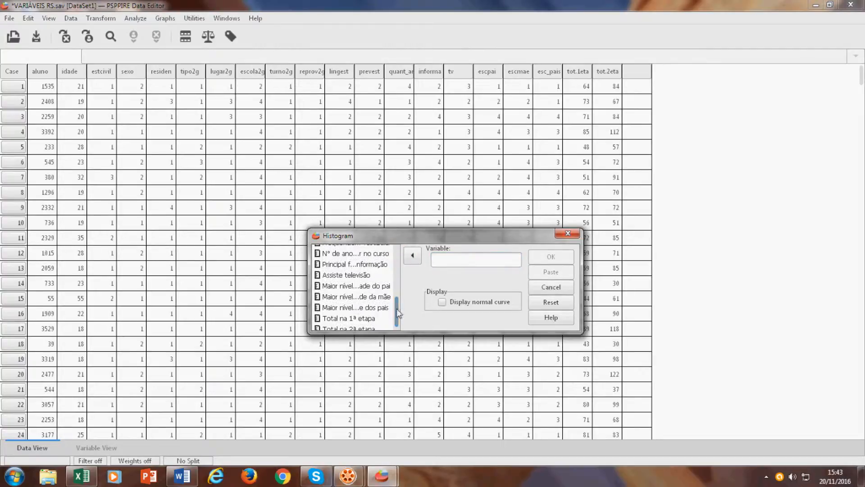
{"action": "left_click", "coordinate": [374, 318]}
{"action": "left_click", "coordinate": [412, 256]}
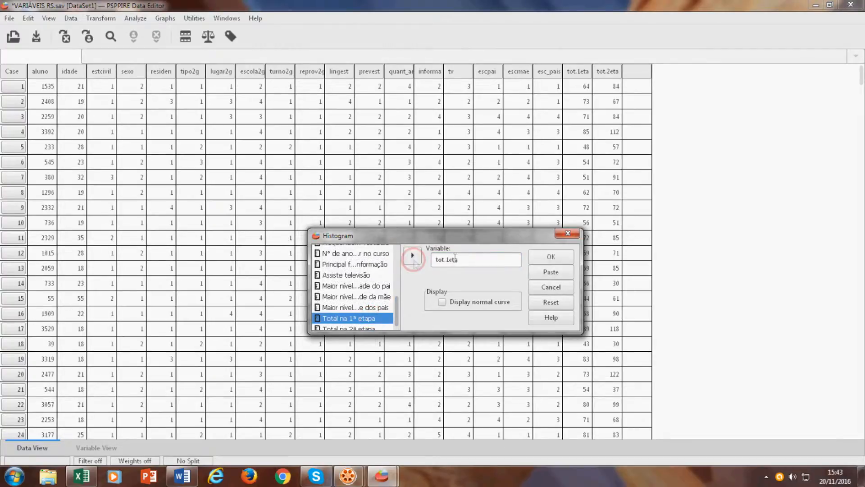
{"action": "left_click", "coordinate": [552, 257]}
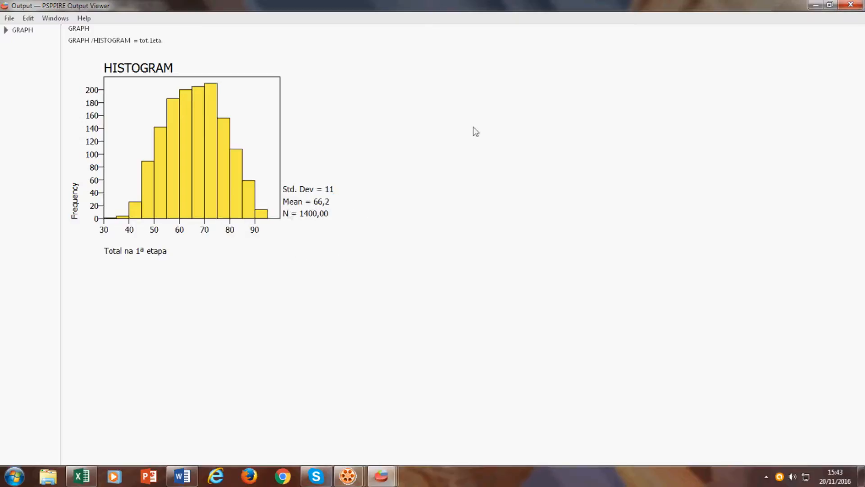
{"action": "left_click", "coordinate": [850, 5]}
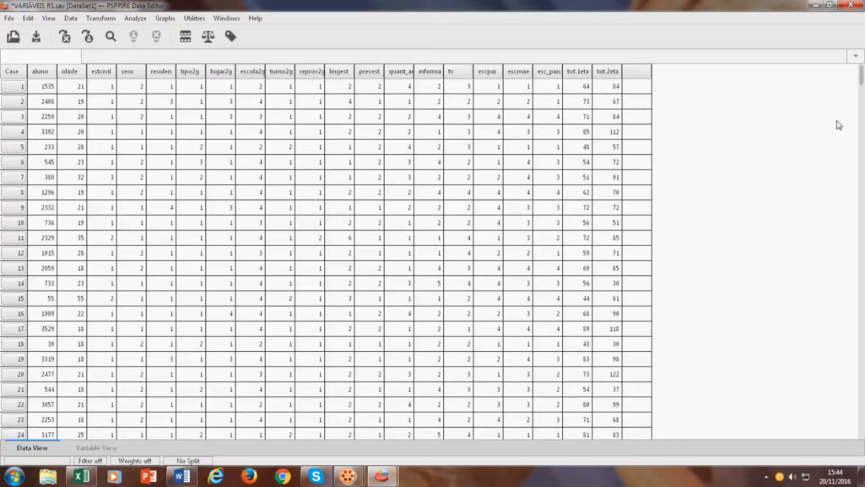
Step: Start an Explore analysis with Total na 1ª etapa and Idade em anos as dependent variables
{"action": "left_click", "coordinate": [139, 19]}
{"action": "mouse_move", "coordinate": [155, 33]}
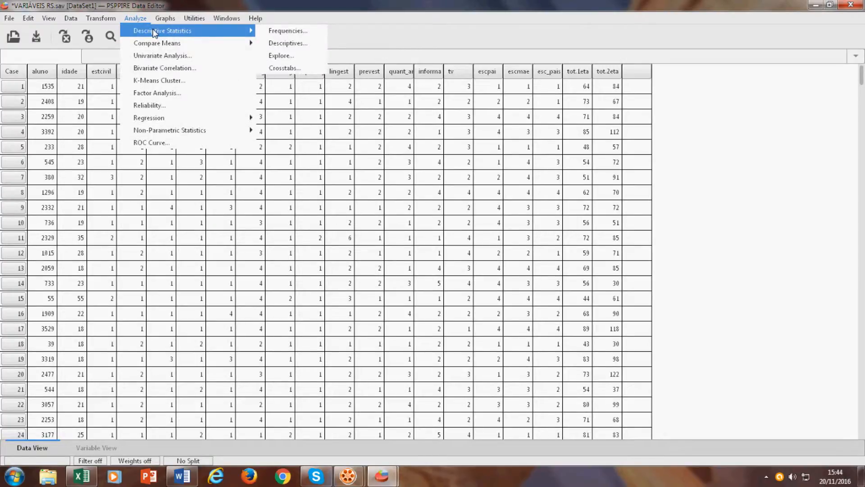
{"action": "left_click", "coordinate": [283, 56]}
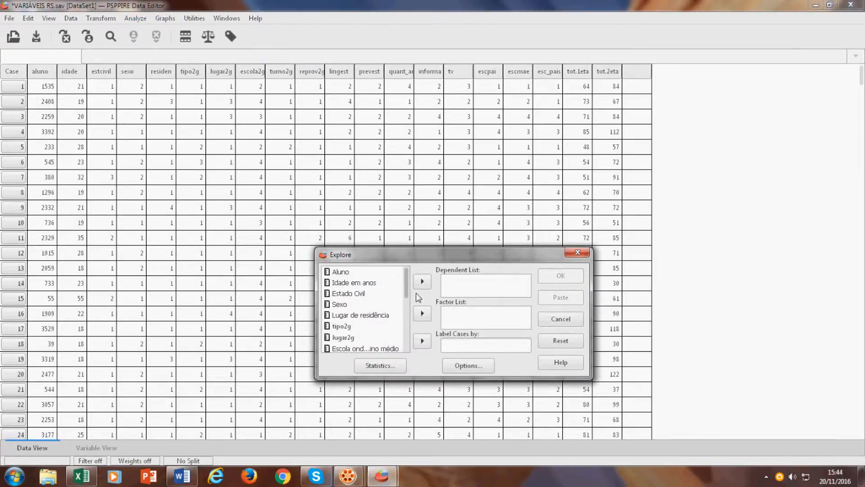
{"action": "left_click_drag", "start_coordinate": [407, 290], "coordinate": [378, 351]}
{"action": "left_click", "coordinate": [366, 334]}
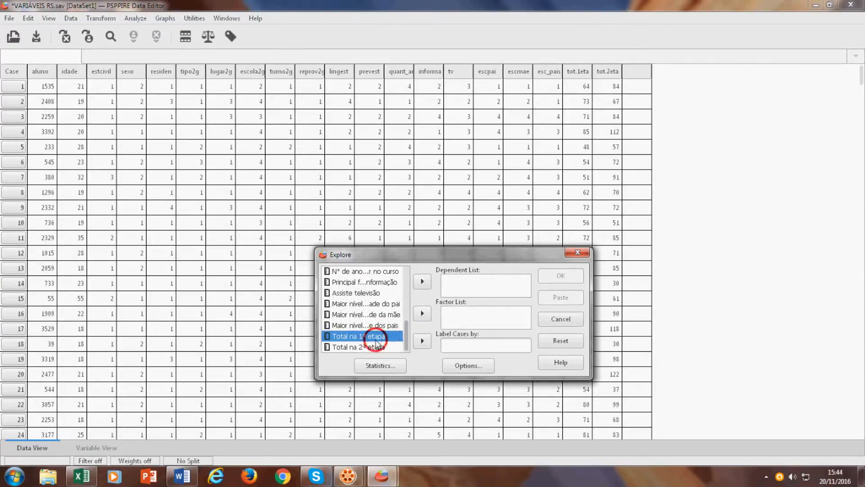
{"action": "left_click", "coordinate": [421, 281]}
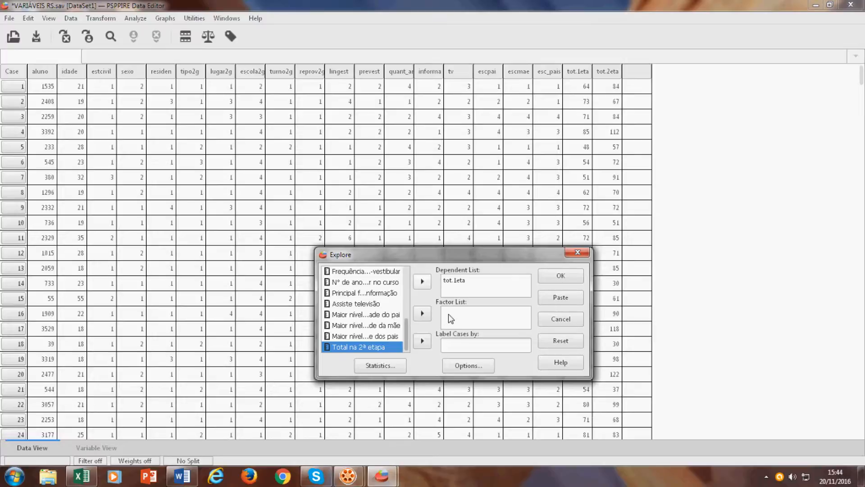
{"action": "left_click_drag", "start_coordinate": [405, 329], "coordinate": [408, 284]}
{"action": "left_click", "coordinate": [354, 283]}
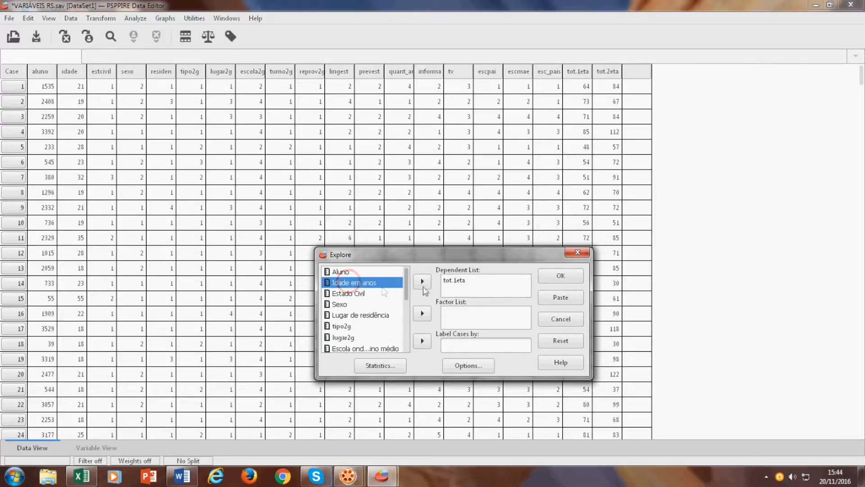
{"action": "left_click", "coordinate": [422, 283]}
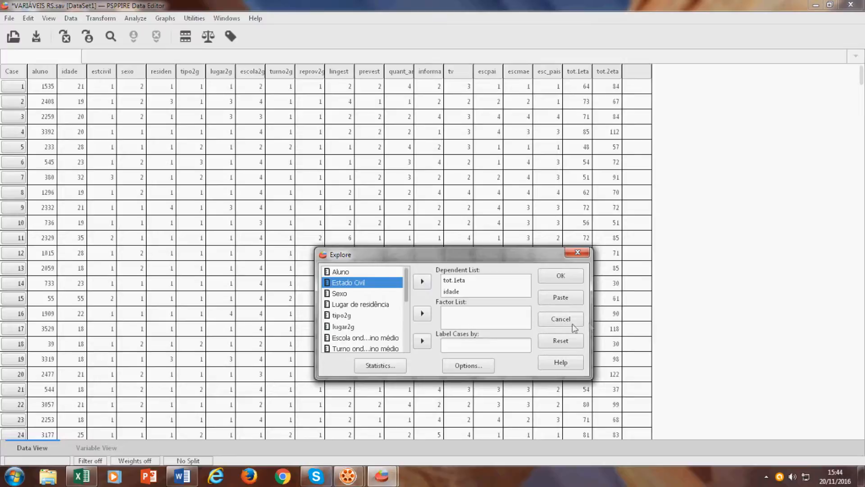
Step: Include descriptives, extremes and percentiles in the Explore statistics for Total na 1ª etapa and Idade em anos, and run the analysis
{"action": "left_click", "coordinate": [380, 365]}
{"action": "left_click", "coordinate": [82, 141]}
{"action": "left_click", "coordinate": [82, 155]}
{"action": "left_click", "coordinate": [83, 168]}
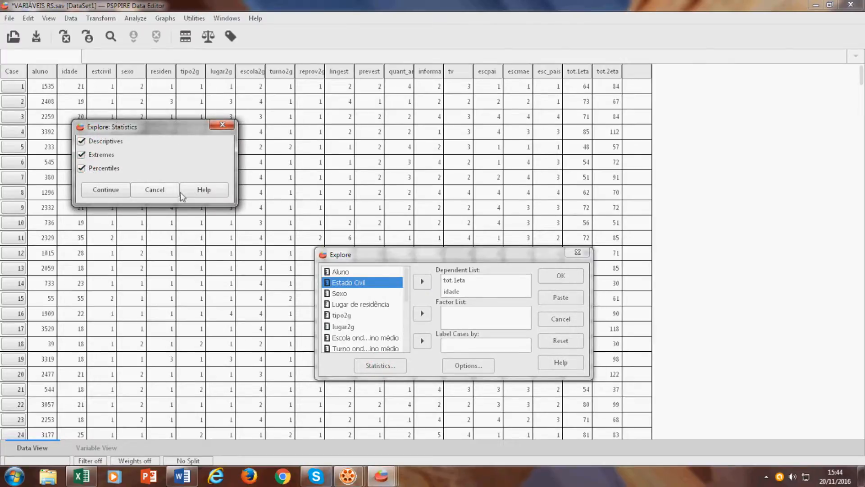
{"action": "left_click", "coordinate": [113, 193]}
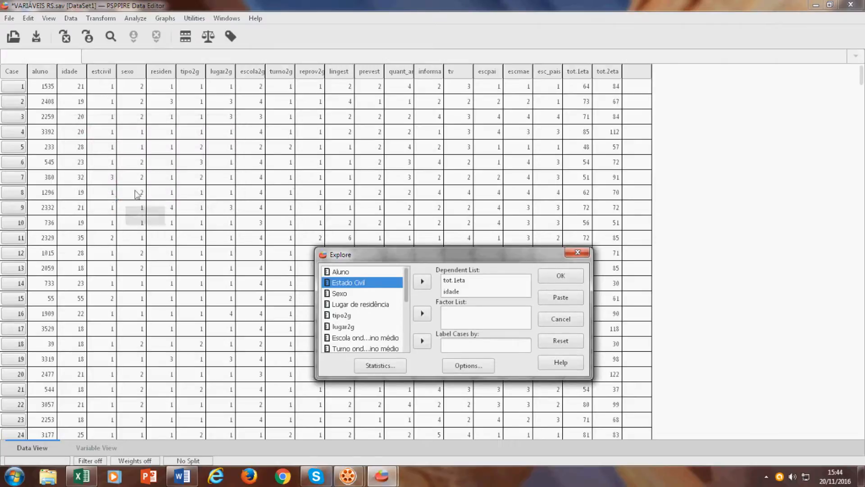
{"action": "left_click", "coordinate": [562, 276]}
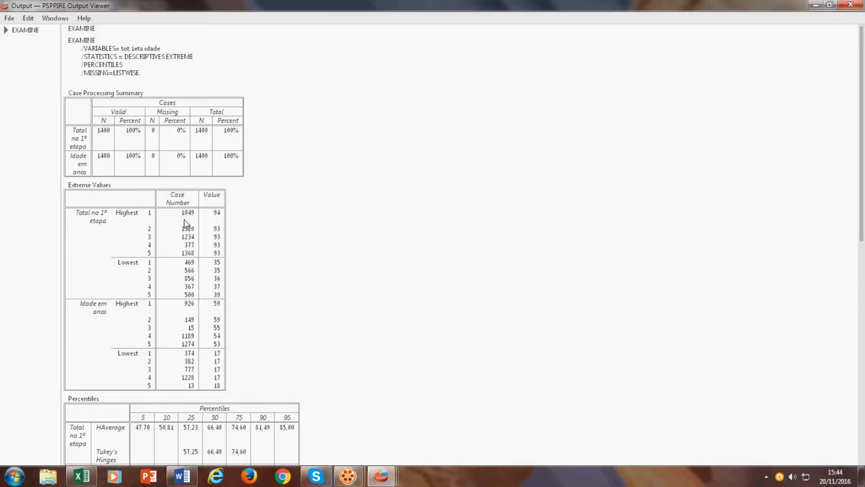
Step: Examine the extreme values, percentiles and descriptives tables in the Explore output, and close the output
{"action": "left_click_drag", "start_coordinate": [861, 143], "coordinate": [839, 293]}
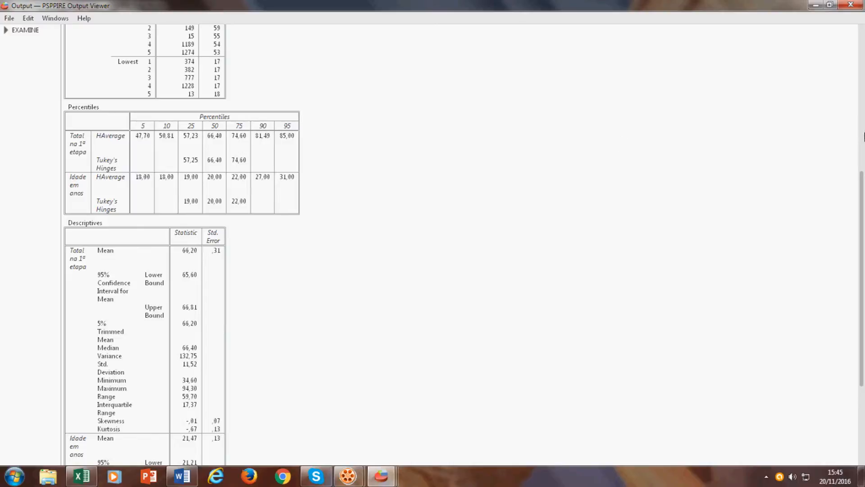
{"action": "left_click_drag", "start_coordinate": [859, 174], "coordinate": [860, 203]}
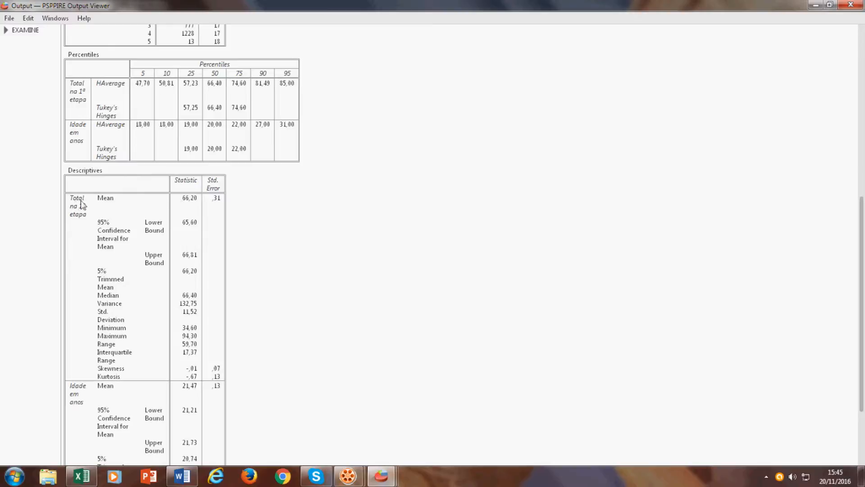
{"action": "left_click", "coordinate": [73, 382]}
{"action": "left_click", "coordinate": [158, 389]}
{"action": "scroll", "coordinate": [853, 383], "scroll_direction": "down", "scroll_amount": 3}
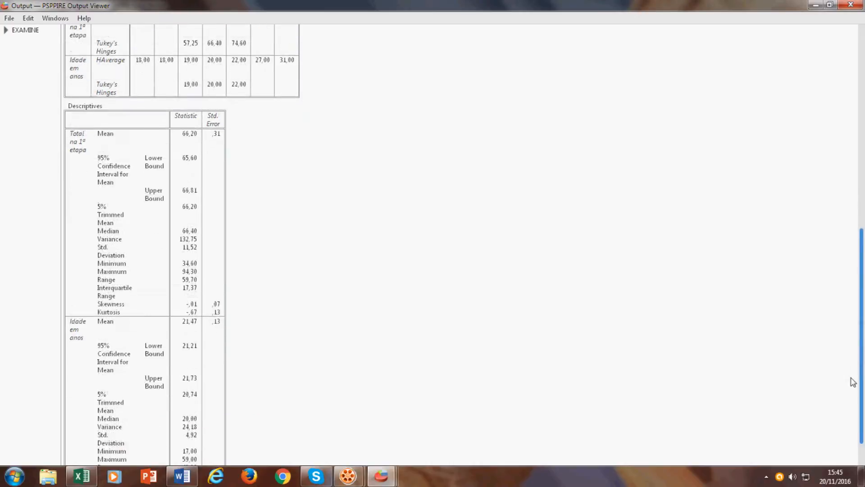
{"action": "scroll", "coordinate": [853, 383], "scroll_direction": "down", "scroll_amount": 2}
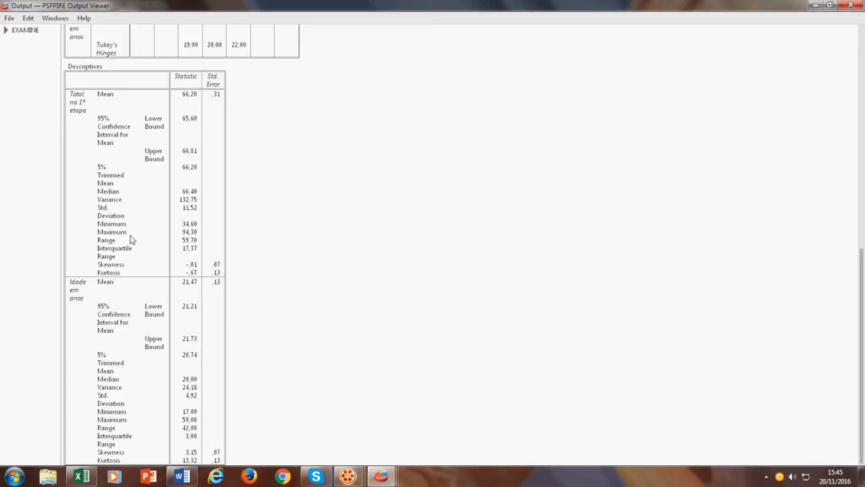
{"action": "left_click", "coordinate": [858, 5]}
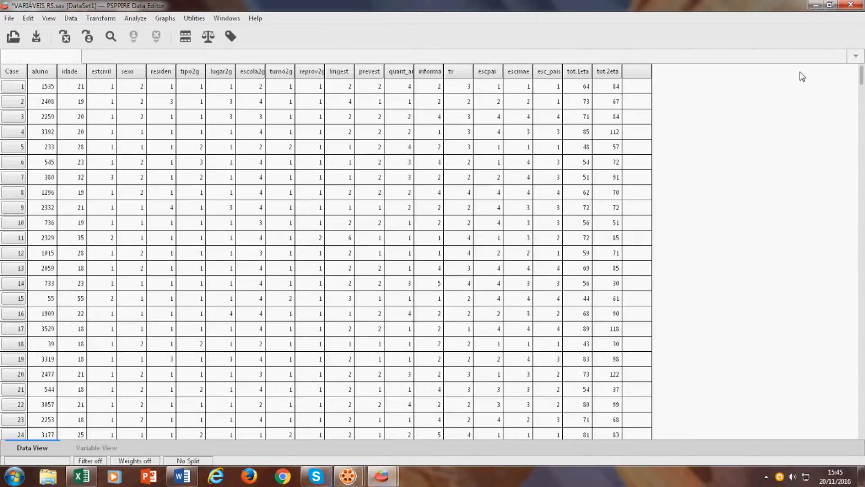
Step: Create a scatterplot with Idade em anos on the Y axis and Total na 1ª etapa on the X axis, and close its output
{"action": "left_click", "coordinate": [167, 19]}
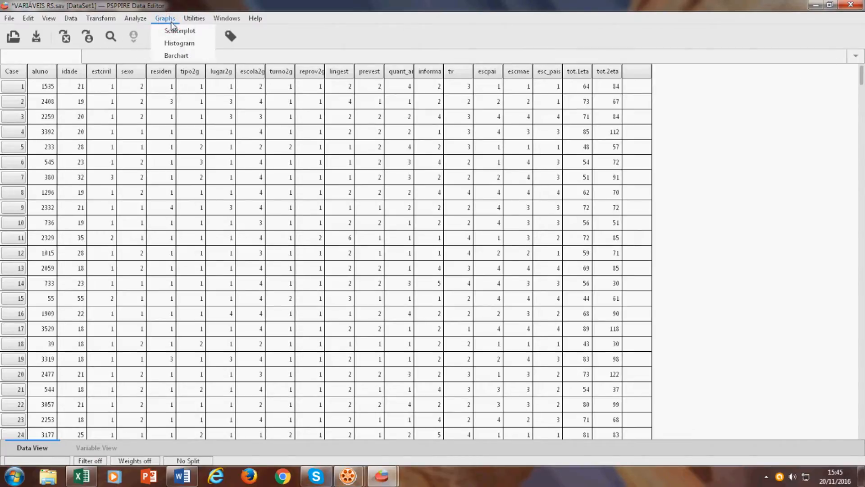
{"action": "left_click", "coordinate": [179, 30]}
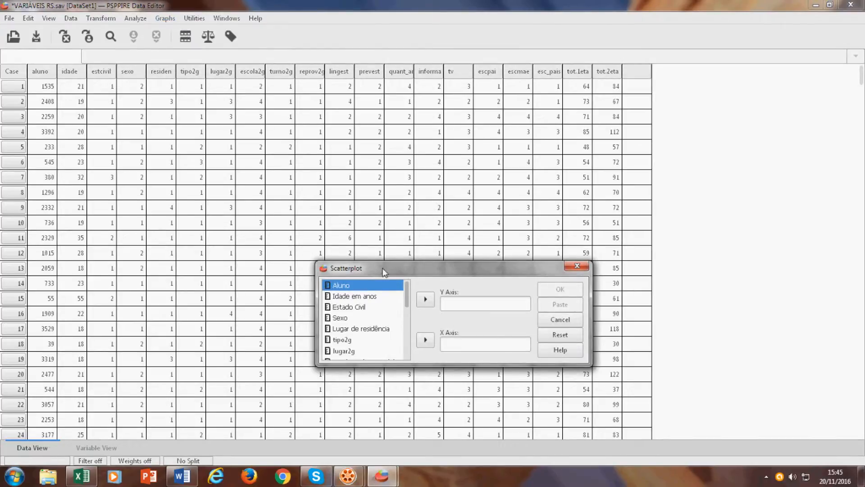
{"action": "left_click", "coordinate": [352, 296]}
{"action": "left_click", "coordinate": [425, 299]}
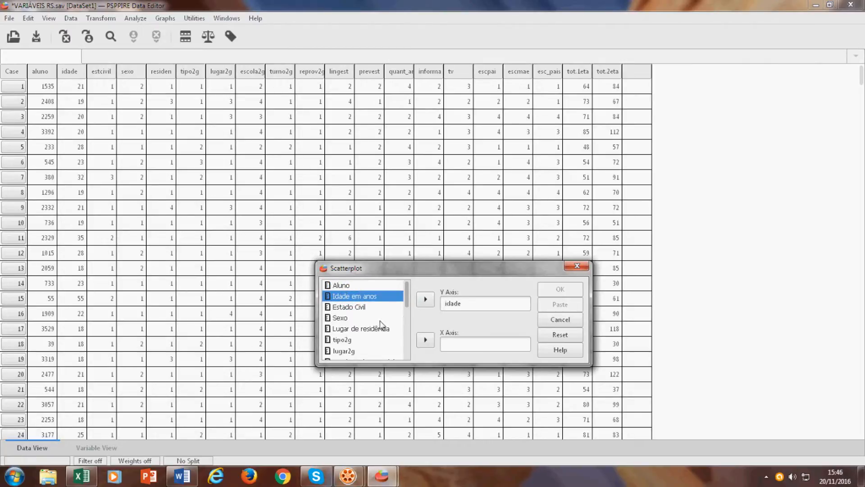
{"action": "left_click_drag", "start_coordinate": [407, 299], "coordinate": [406, 356]}
{"action": "left_click", "coordinate": [374, 343]}
{"action": "left_click", "coordinate": [426, 340]}
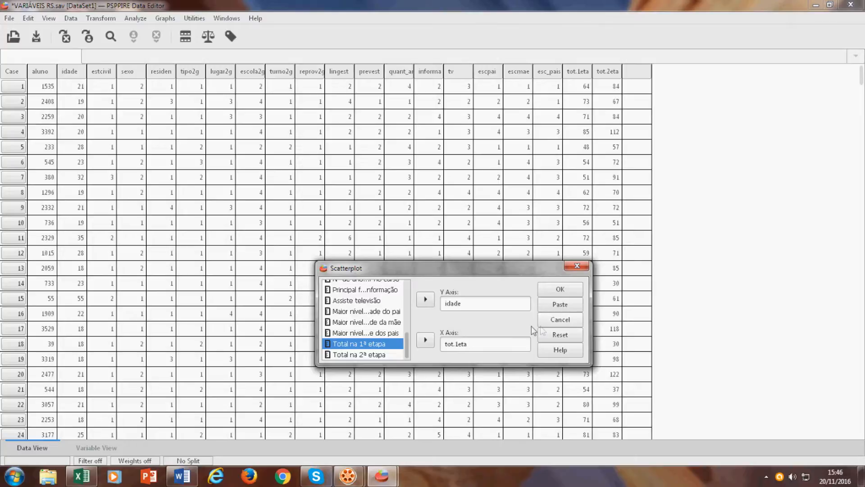
{"action": "left_click", "coordinate": [554, 291]}
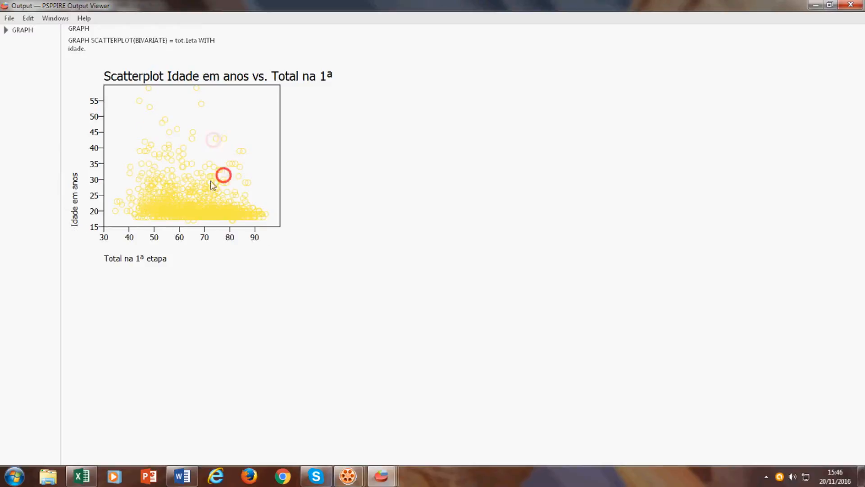
{"action": "left_click", "coordinate": [851, 5]}
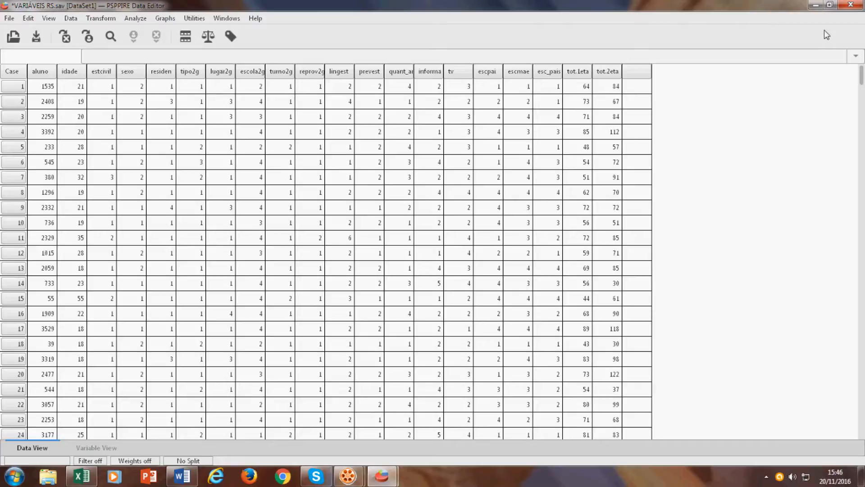
Step: Run a two-tailed bivariate correlation between Idade em anos and Total na 1ª etapa, and close its output
{"action": "left_click", "coordinate": [137, 21]}
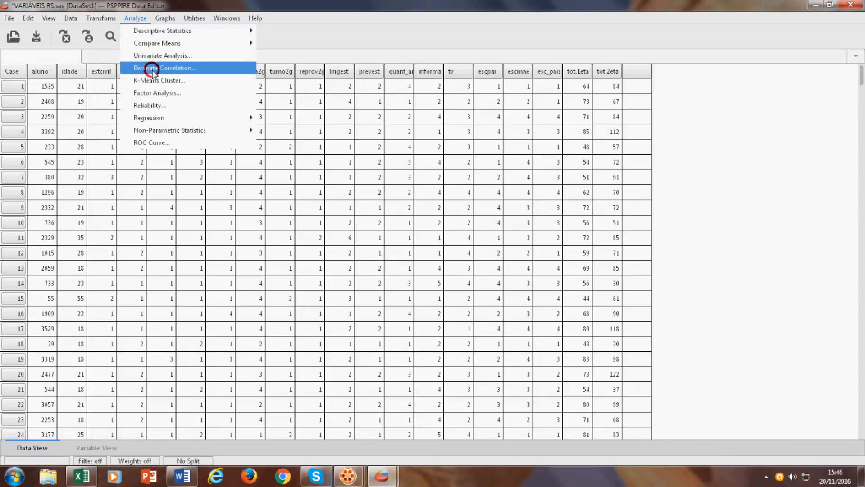
{"action": "left_click", "coordinate": [171, 67]}
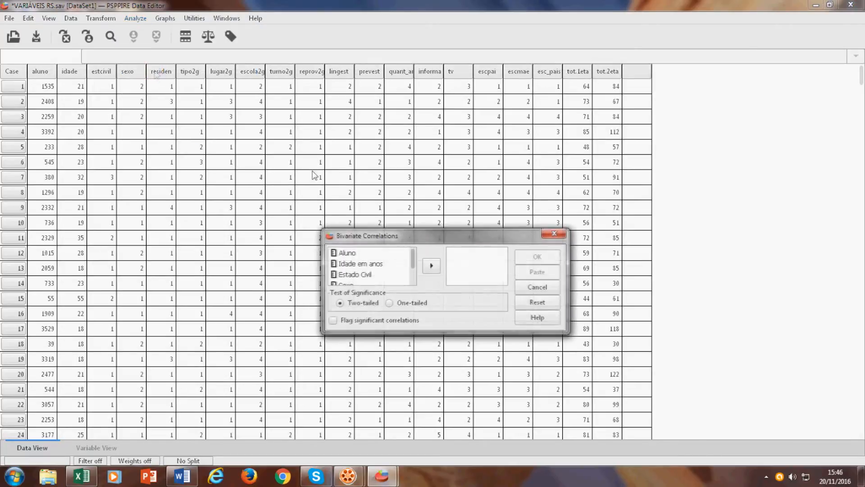
{"action": "left_click", "coordinate": [369, 266]}
{"action": "left_click", "coordinate": [431, 265]}
{"action": "left_click_drag", "start_coordinate": [413, 264], "coordinate": [413, 276]}
{"action": "left_click", "coordinate": [392, 269]}
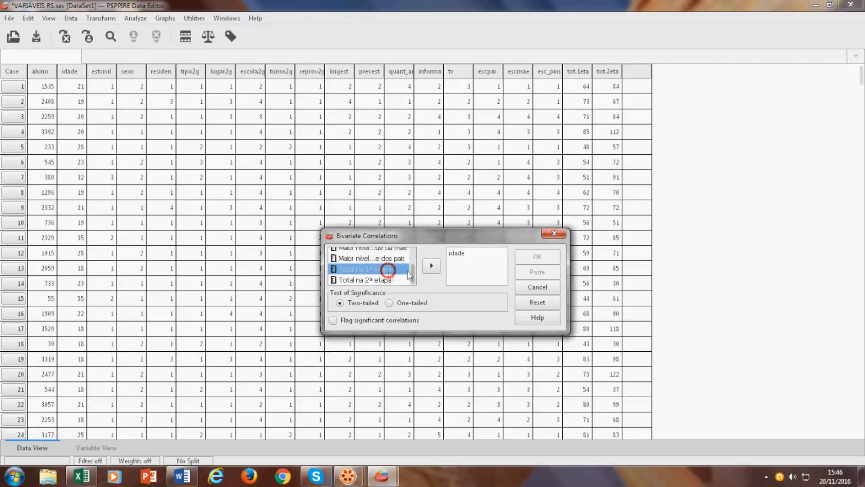
{"action": "left_click", "coordinate": [431, 266]}
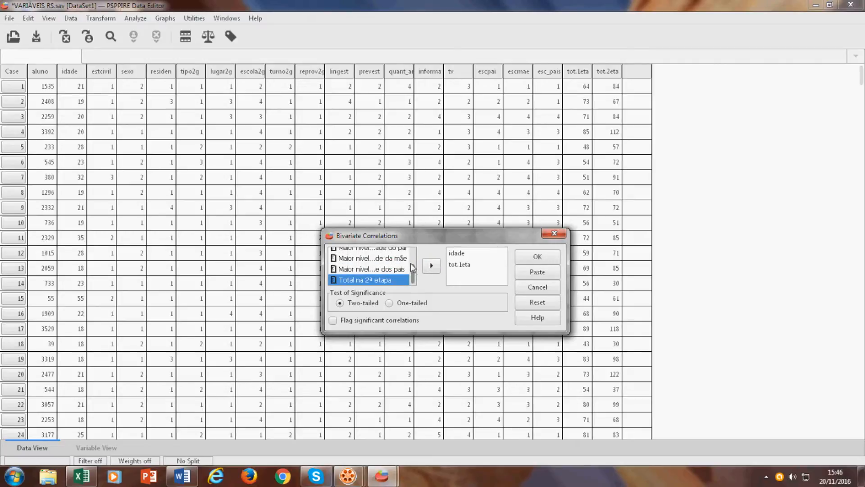
{"action": "left_click", "coordinate": [551, 255]}
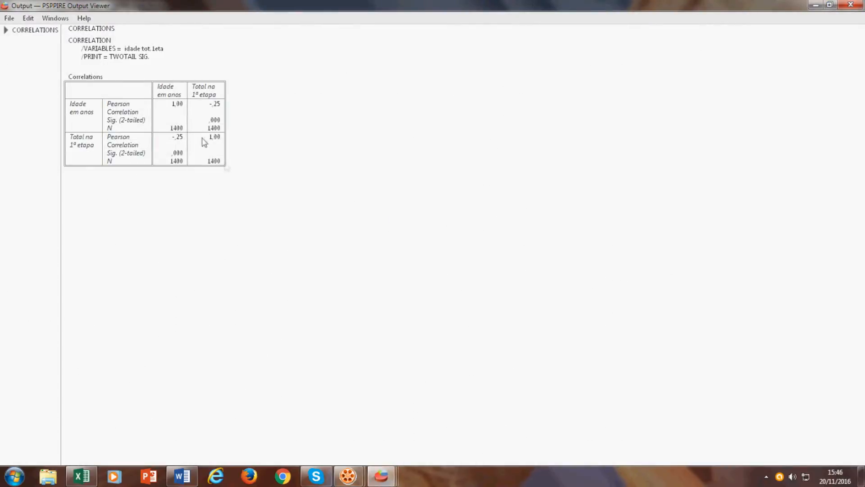
{"action": "left_click", "coordinate": [108, 108]}
{"action": "left_click", "coordinate": [124, 144]}
{"action": "left_click", "coordinate": [861, 3]}
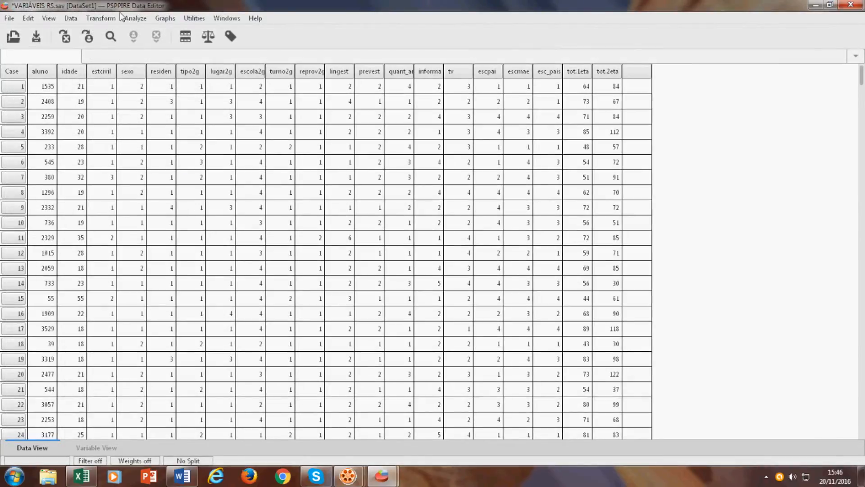
Step: Create a scatterplot with Total na 2ª etapa replacing idade on the Y axis against Total na 1ª etapa, and close its output
{"action": "left_click", "coordinate": [136, 19]}
{"action": "mouse_move", "coordinate": [147, 35]}
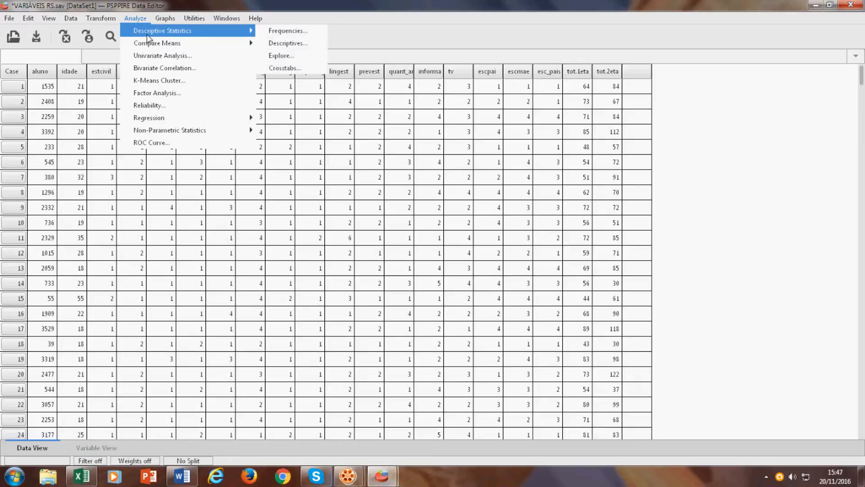
{"action": "left_click", "coordinate": [181, 28]}
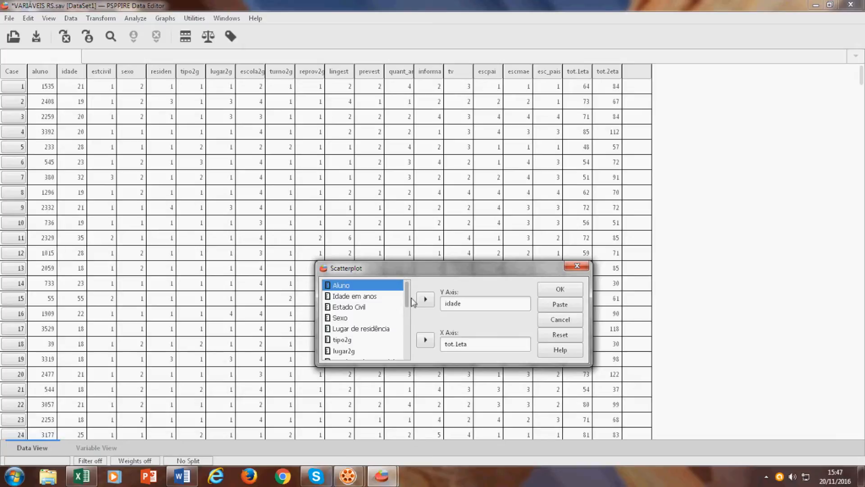
{"action": "left_click", "coordinate": [463, 299]}
{"action": "left_click", "coordinate": [426, 298]}
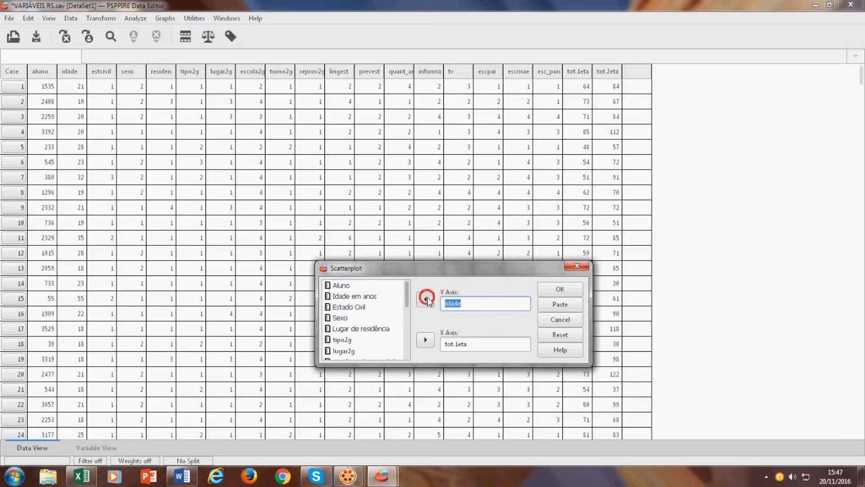
{"action": "scroll", "coordinate": [405, 298], "scroll_direction": "down", "scroll_amount": 5}
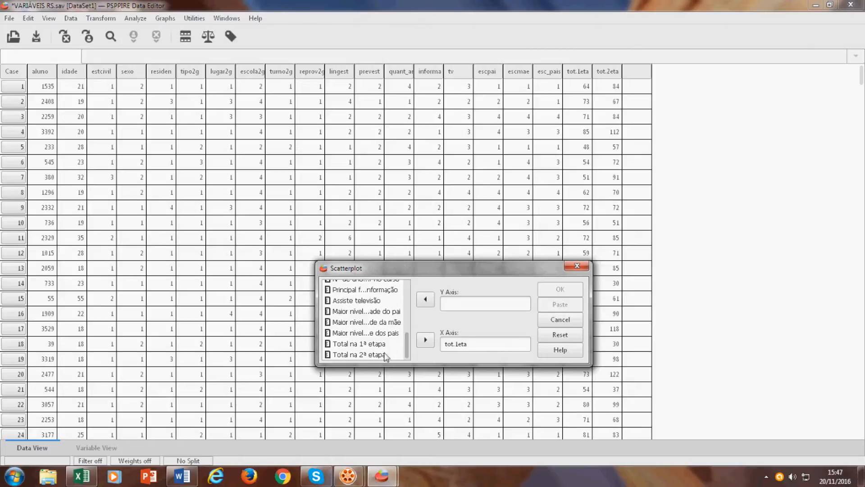
{"action": "left_click", "coordinate": [383, 355]}
{"action": "left_click", "coordinate": [425, 299]}
{"action": "left_click", "coordinate": [547, 291]}
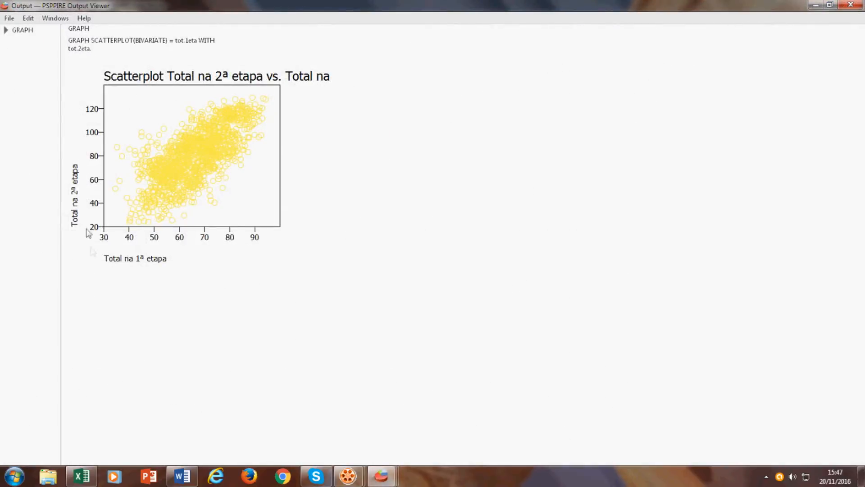
{"action": "left_click", "coordinate": [86, 238]}
{"action": "left_click", "coordinate": [850, 5]}
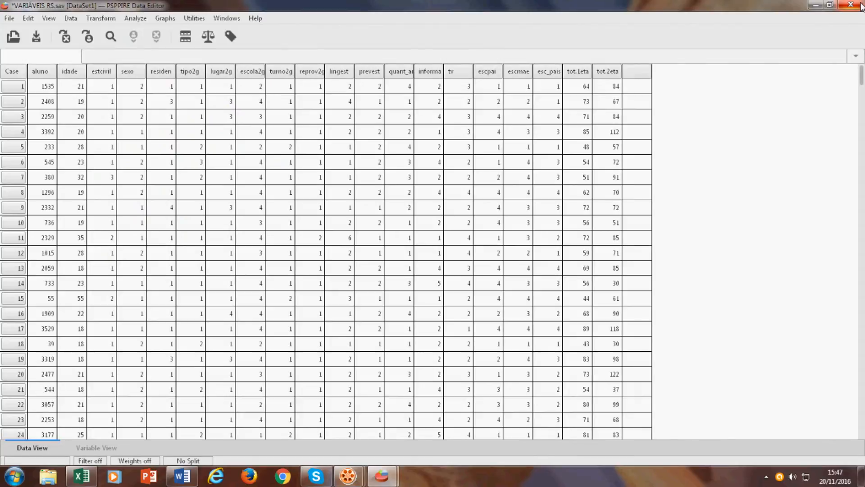
Step: Replace idade with Total na 2ª etapa in the bivariate correlation with Total na 1ª etapa, run it, and close its output
{"action": "left_click", "coordinate": [165, 18]}
{"action": "mouse_move", "coordinate": [135, 18]}
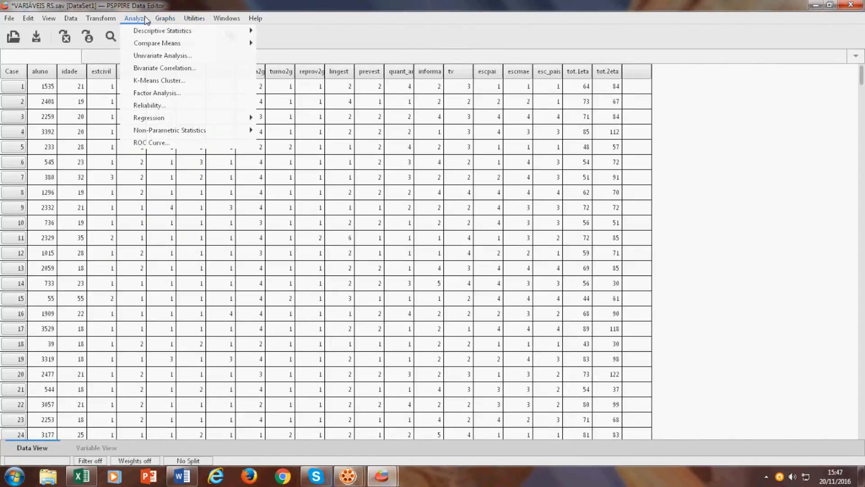
{"action": "mouse_move", "coordinate": [149, 34]}
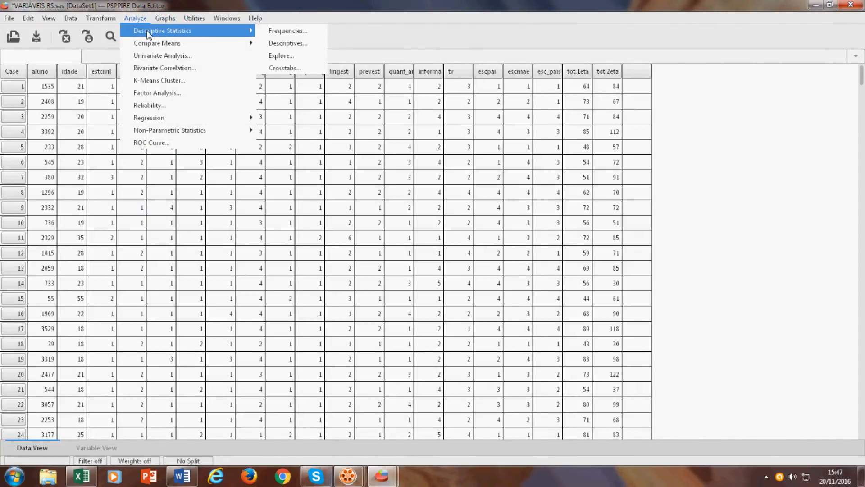
{"action": "left_click", "coordinate": [160, 67]}
{"action": "left_click", "coordinate": [468, 253]}
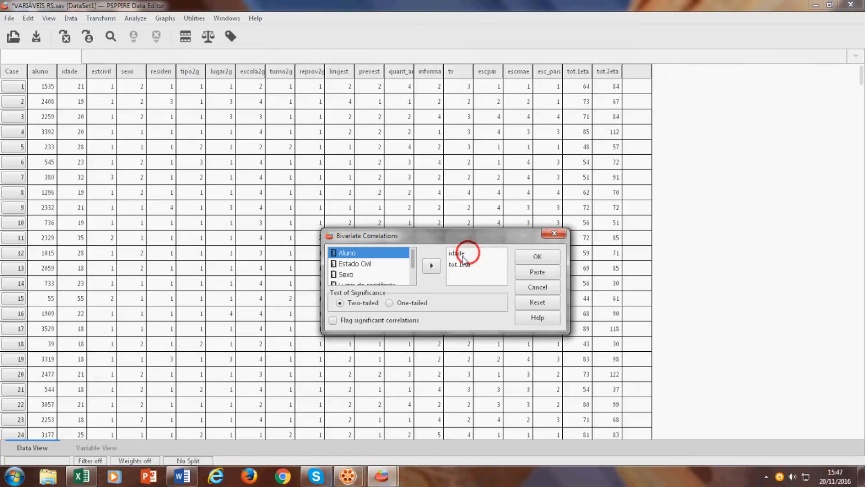
{"action": "left_click", "coordinate": [431, 265]}
{"action": "left_click_drag", "start_coordinate": [415, 268], "coordinate": [413, 283]}
{"action": "left_click", "coordinate": [381, 280]}
{"action": "left_click", "coordinate": [431, 266]}
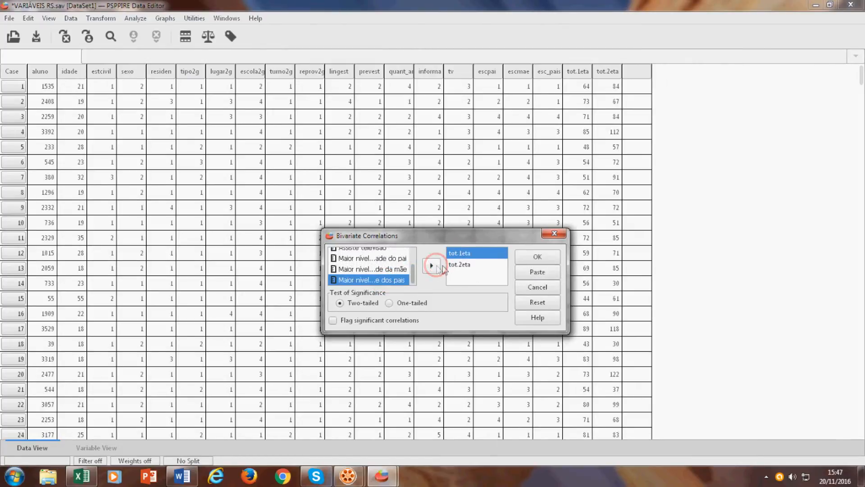
{"action": "left_click", "coordinate": [536, 258]}
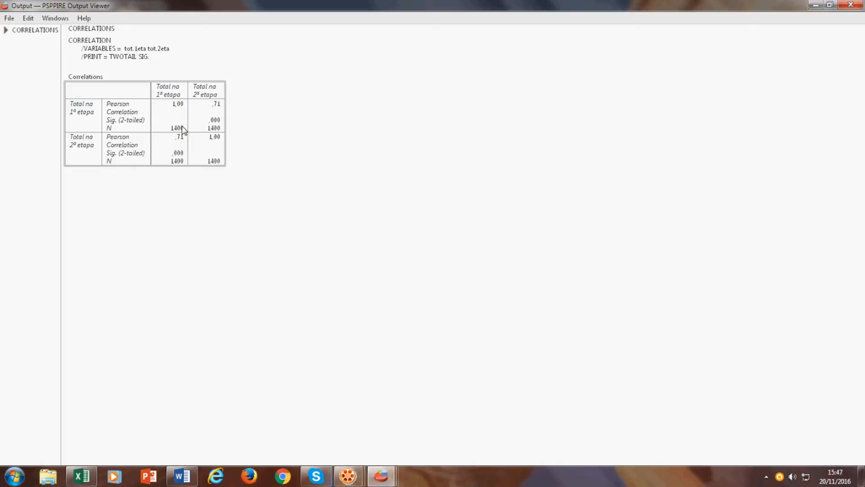
{"action": "left_click", "coordinate": [862, 4]}
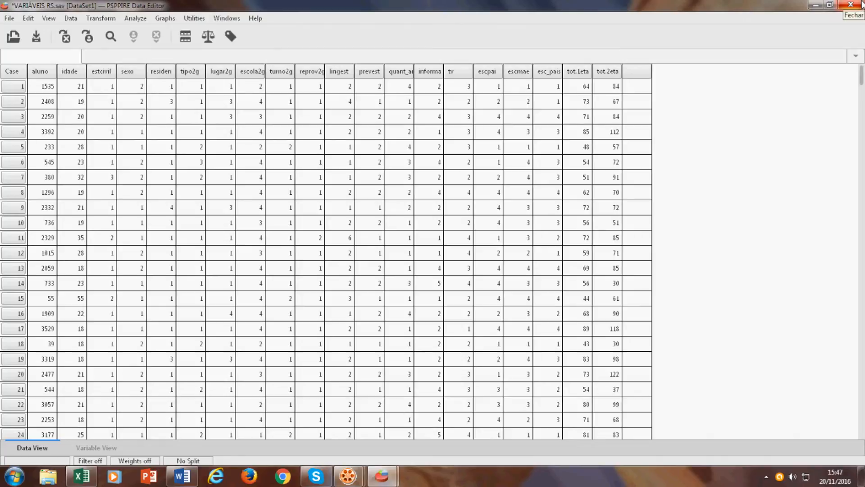
Step: Open the Explore analysis and remove idade from the dependent variables, keeping only tot.1eta
{"action": "left_click", "coordinate": [135, 19]}
{"action": "left_click", "coordinate": [861, 4]}
{"action": "left_click", "coordinate": [135, 18]}
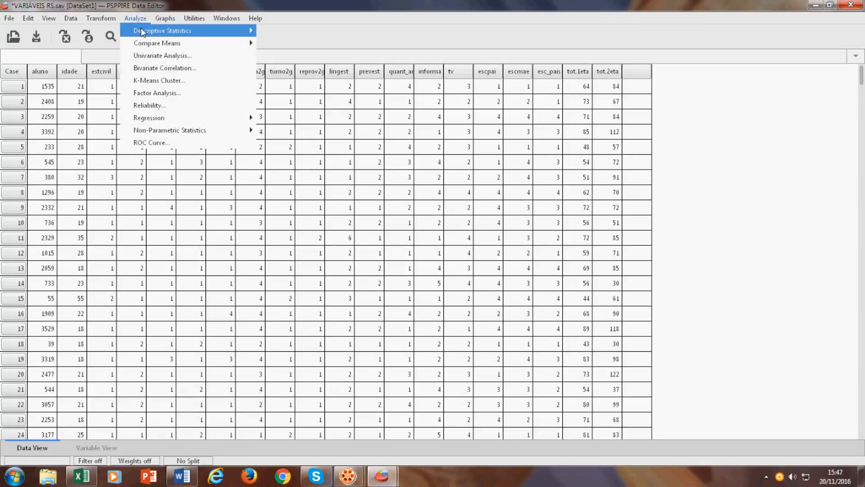
{"action": "mouse_move", "coordinate": [141, 31]}
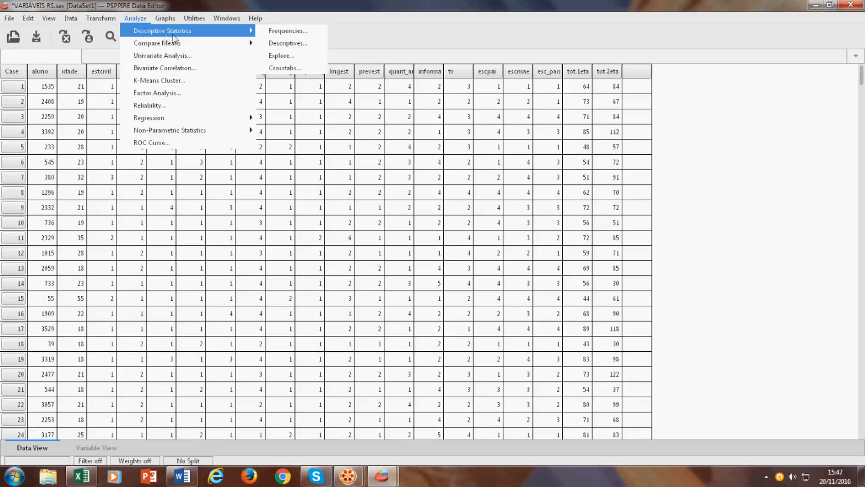
{"action": "left_click", "coordinate": [276, 55]}
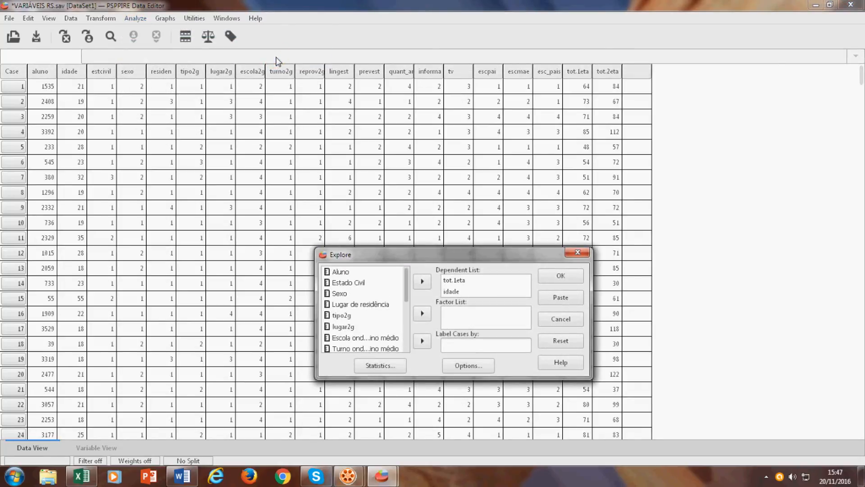
{"action": "left_click", "coordinate": [455, 293]}
{"action": "left_click", "coordinate": [422, 282]}
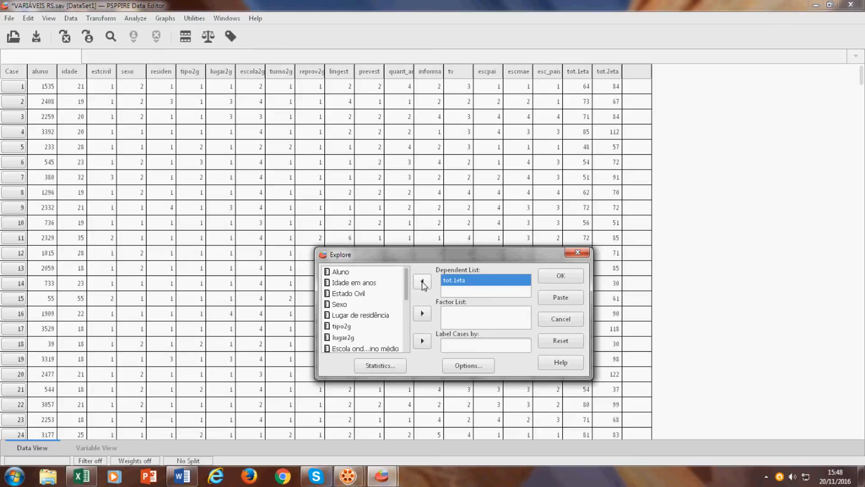
Step: Turn off Extremes and Percentiles, run the Explore analysis of tot.1eta with only Descriptives, and close its output
{"action": "left_click", "coordinate": [396, 365]}
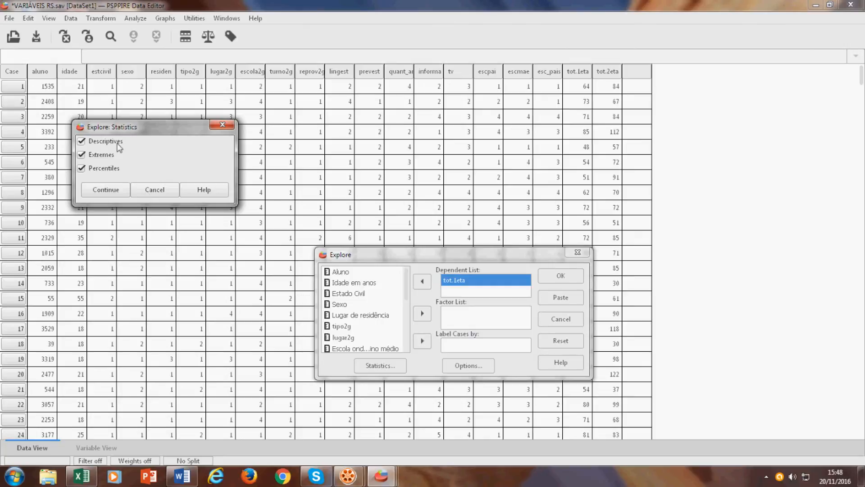
{"action": "left_click", "coordinate": [81, 155]}
{"action": "left_click", "coordinate": [82, 168]}
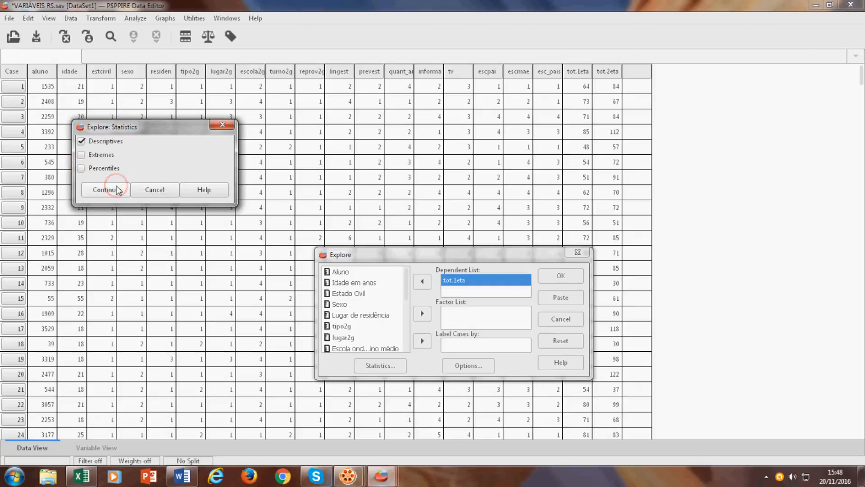
{"action": "left_click", "coordinate": [222, 124]}
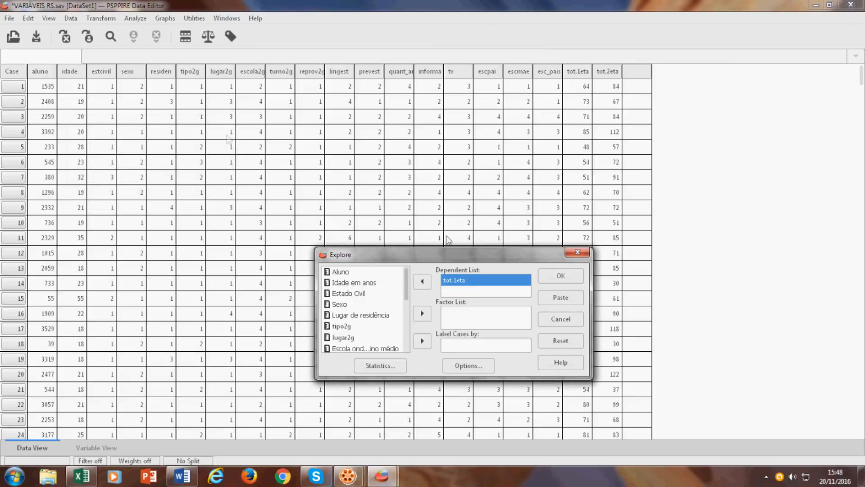
{"action": "left_click", "coordinate": [560, 276]}
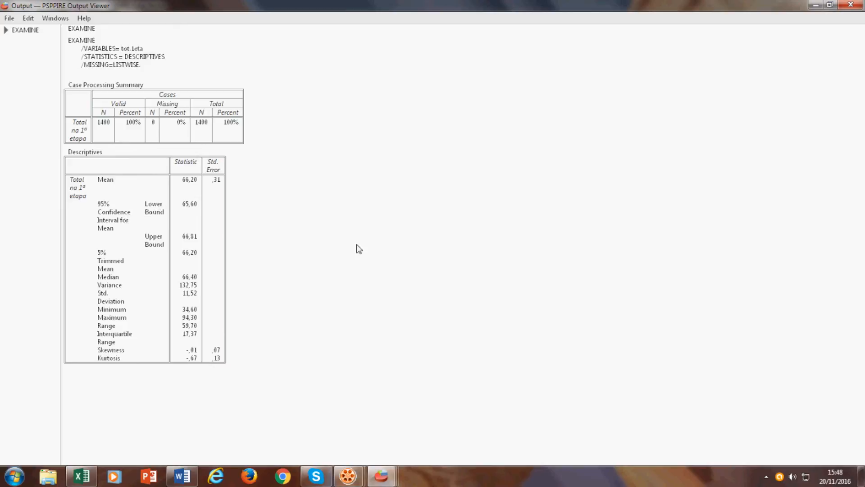
{"action": "left_click", "coordinate": [851, 6]}
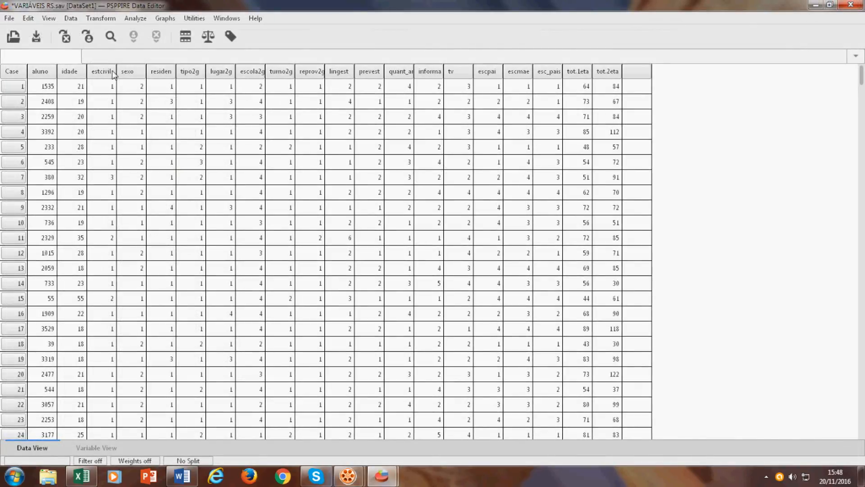